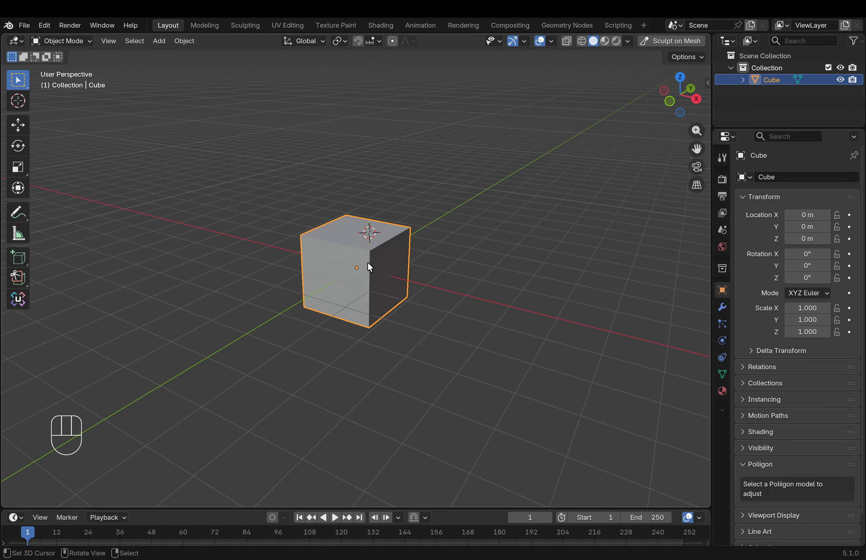
# Reset the 3D cursor to the world origin.
pyautogui.moveTo(371, 294)
pyautogui.mouseDown(button='middle')
pyautogui.moveTo(377, 287)
pyautogui.moveTo(387, 302)
pyautogui.moveTo(366, 292)
pyautogui.mouseUp(button='middle')
pyautogui.scroll(-2, 364, 288)
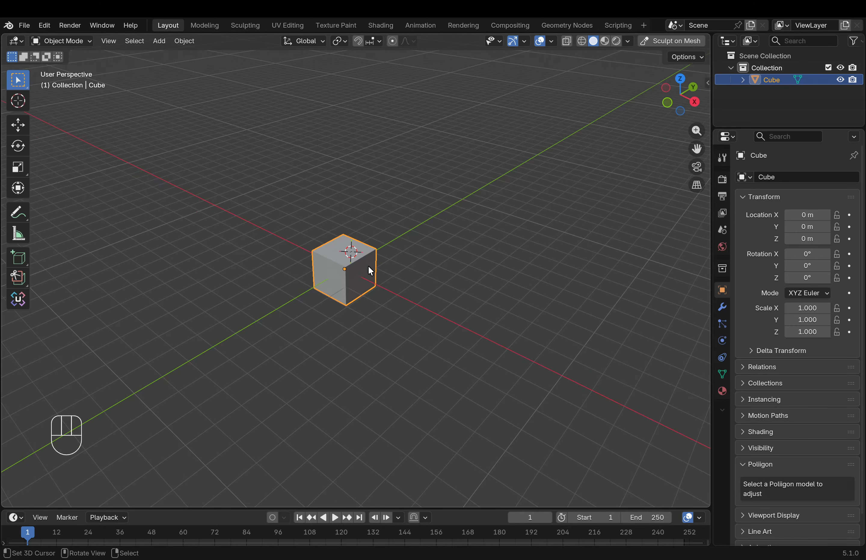
pyautogui.hotkey('shift', 'c')
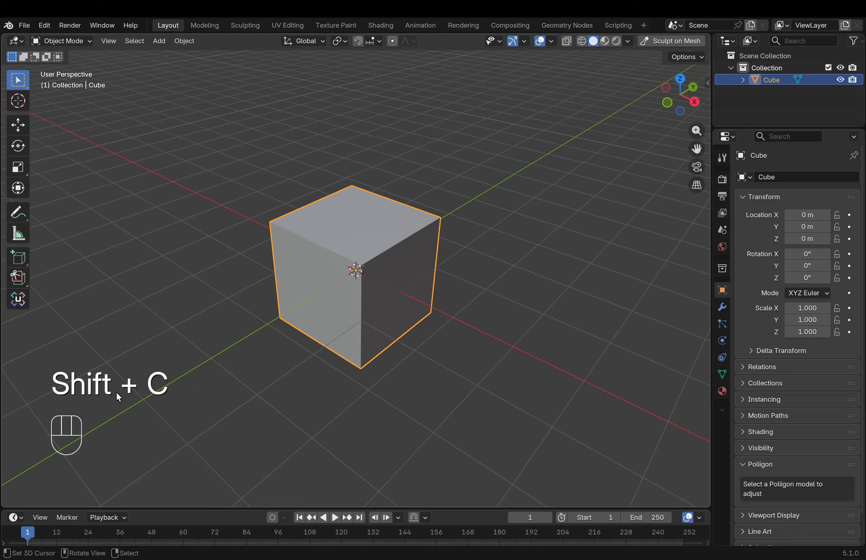
pyautogui.moveTo(369, 322); pyautogui.dragTo(407, 279, button='middle')
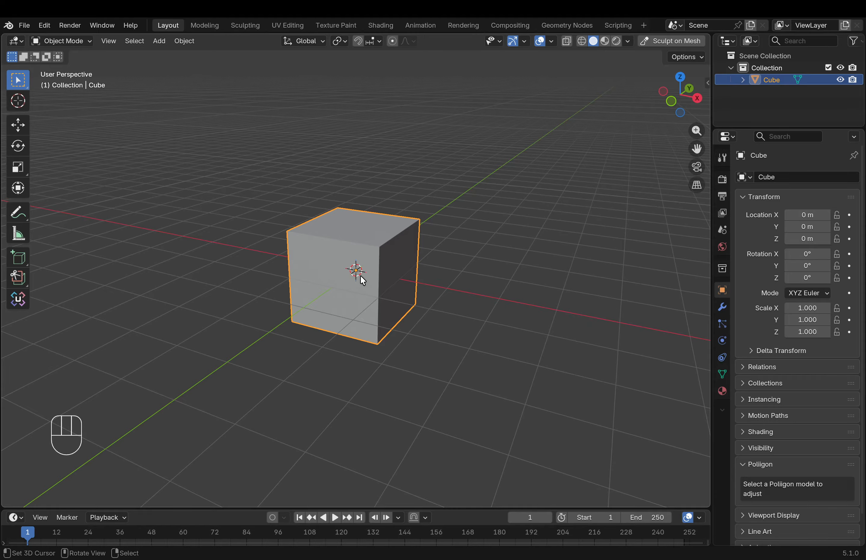
pyautogui.hotkey('shift', 'c')
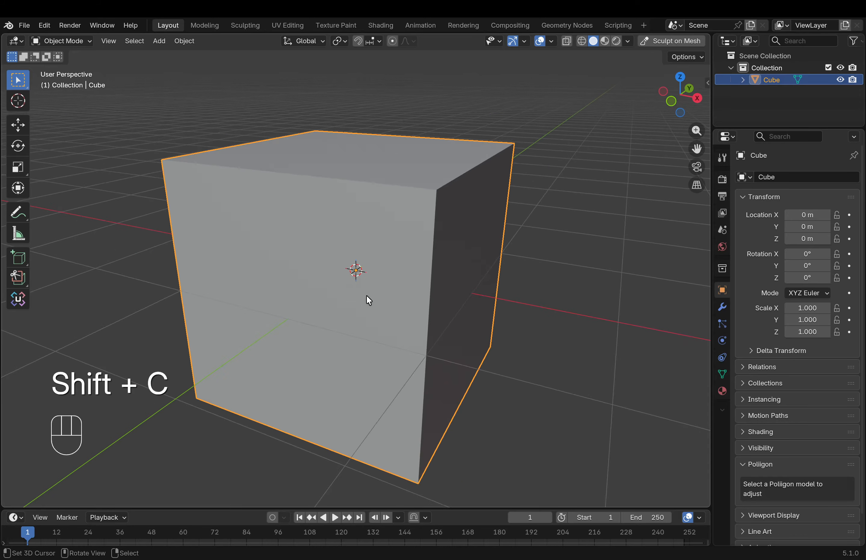
pyautogui.moveTo(345, 322); pyautogui.dragTo(360, 300, button='middle')
pyautogui.scroll(3, 360, 300)
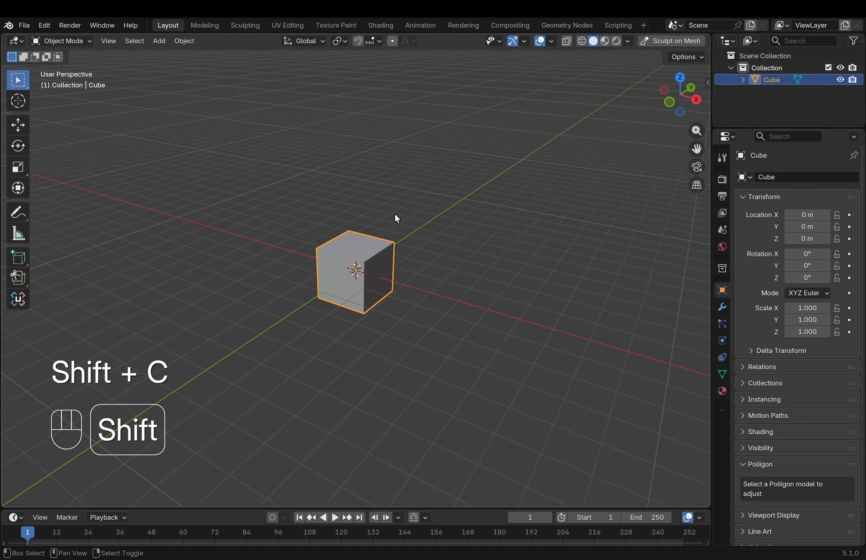
# Add a plane at the world origin and scale it up uniformly to about 19.86 as a ground surface.
pyautogui.hotkey('shift', 'a')
pyautogui.click(472, 213)
pyautogui.press('s')
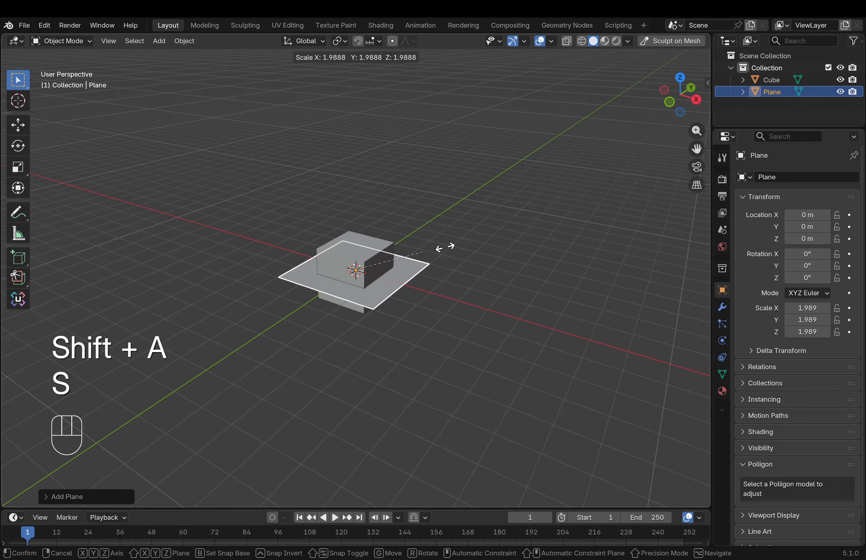
pyautogui.click(2, 256)
pyautogui.press('s')
pyautogui.click(392, 276)
pyautogui.scroll(-6, 397, 282)
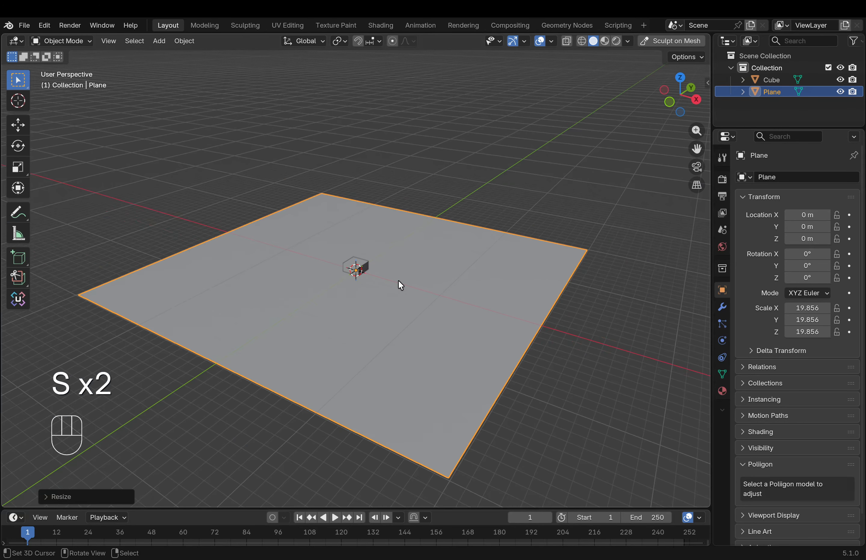
# Select the cube at the center of the plane.
pyautogui.moveTo(399, 282); pyautogui.dragTo(374, 263, button='middle')
pyautogui.scroll(2, 374, 263)
pyautogui.scroll(4, 375, 268)
pyautogui.click(363, 267)
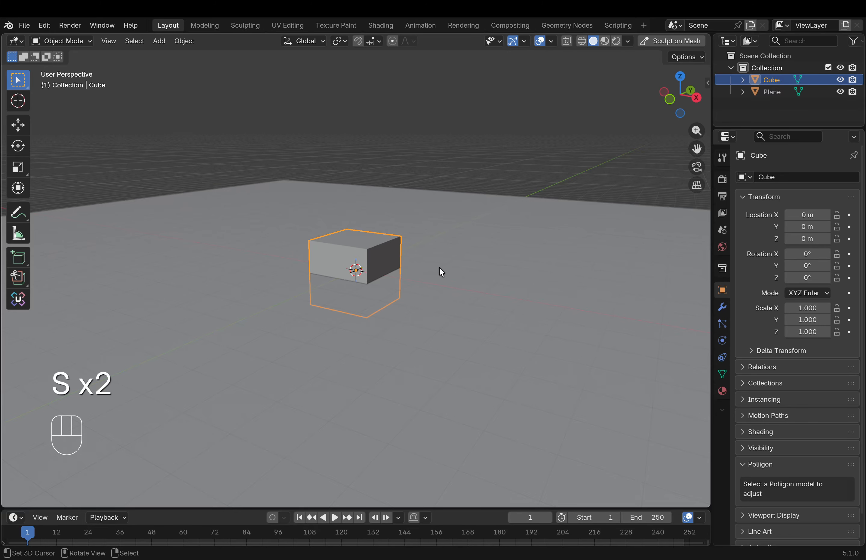
pyautogui.scroll(-4, 422, 263)
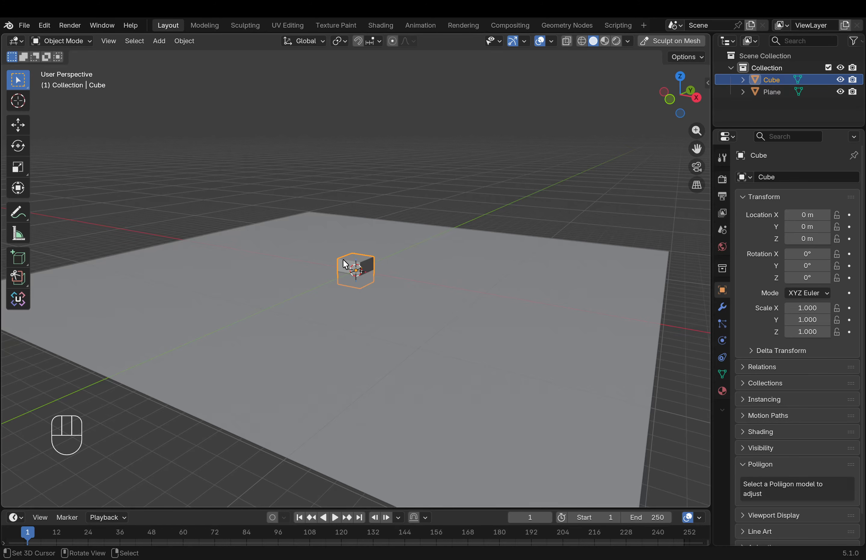
pyautogui.moveTo(346, 264); pyautogui.dragTo(344, 289, button='middle')
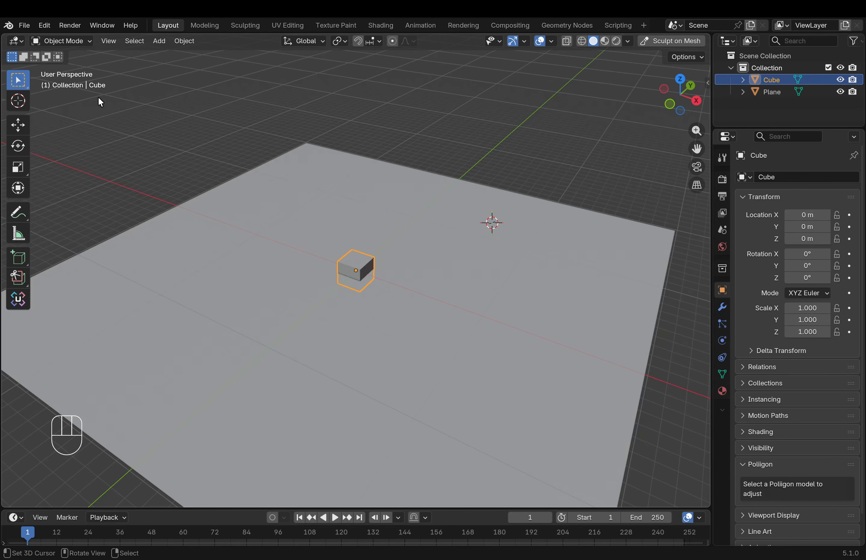
# Place the 3D cursor at various points on the plane around the cube while keeping the selection tool active.
pyautogui.click(358, 182)
pyautogui.click(576, 232)
pyautogui.click(511, 309)
pyautogui.click(191, 395)
pyautogui.click(111, 340)
pyautogui.click(342, 176)
pyautogui.click(559, 246)
pyautogui.click(439, 305)
pyautogui.click(398, 393)
pyautogui.click(265, 342)
pyautogui.click(142, 304)
pyautogui.click(234, 226)
pyautogui.click(331, 171)
pyautogui.click(492, 219)
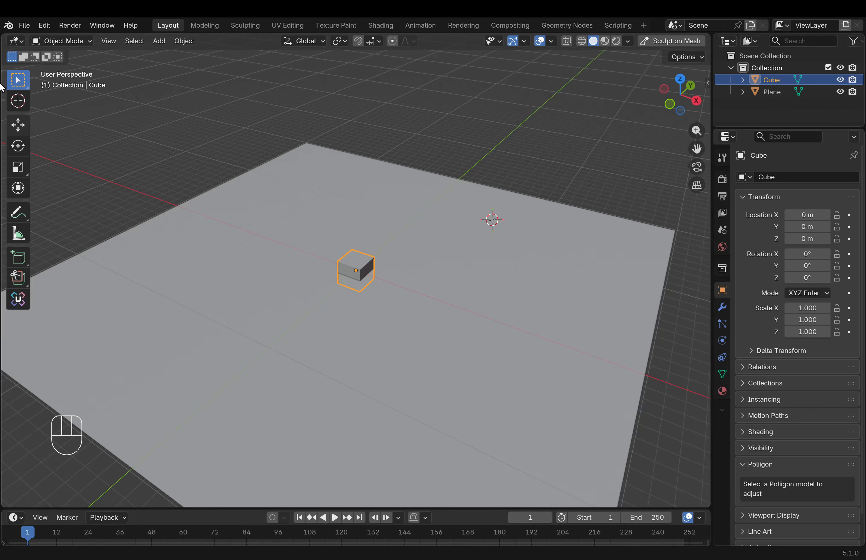
# Activate the Cursor tool and place the 3D cursor at many different points across the plane.
pyautogui.click(19, 103)
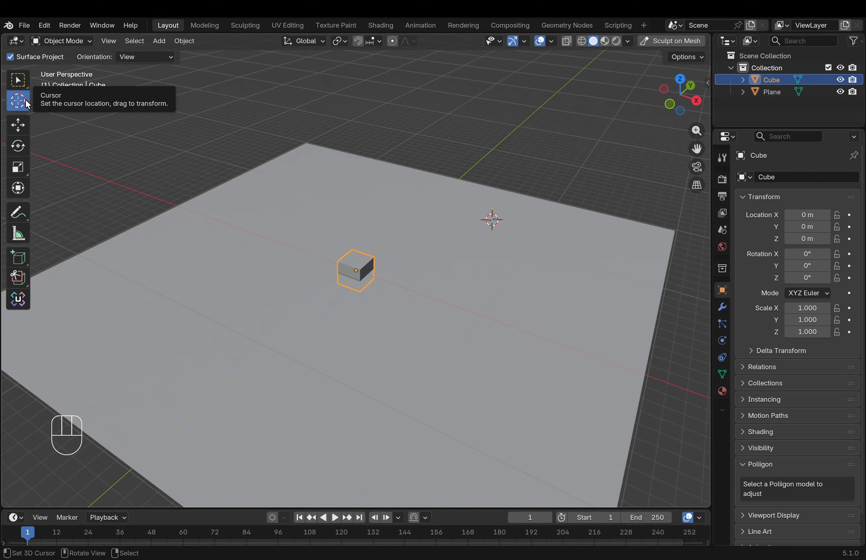
pyautogui.click(325, 178)
pyautogui.click(588, 241)
pyautogui.click(588, 306)
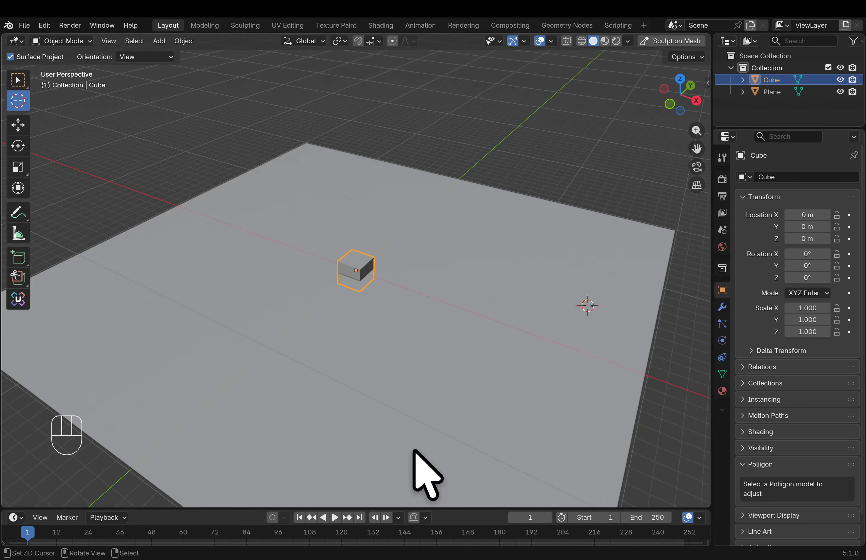
pyautogui.click(161, 387)
pyautogui.click(131, 282)
pyautogui.click(337, 189)
pyautogui.click(586, 254)
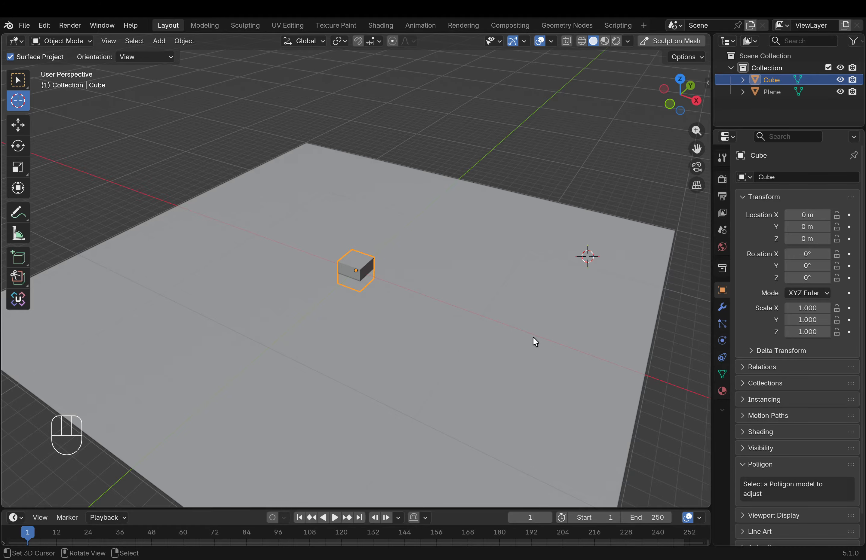
pyautogui.click(547, 400)
pyautogui.click(256, 350)
pyautogui.click(252, 186)
pyautogui.click(391, 190)
pyautogui.moveTo(405, 256)
pyautogui.mouseDown(button='middle')
pyautogui.moveTo(409, 243)
pyautogui.moveTo(411, 252)
pyautogui.mouseUp(button='middle')
pyautogui.click(469, 255)
pyautogui.click(561, 297)
pyautogui.click(564, 240)
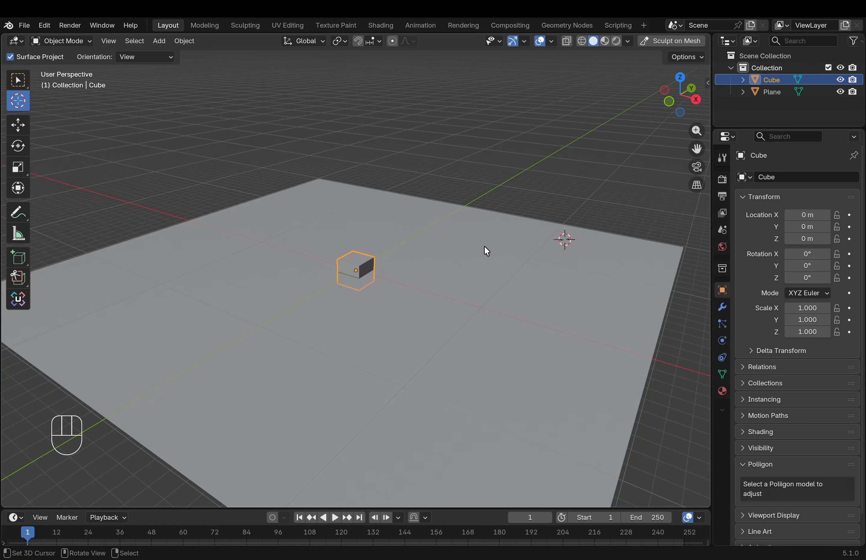
pyautogui.click(383, 237)
pyautogui.click(234, 245)
pyautogui.click(152, 348)
pyautogui.click(492, 371)
# Return to the selection tool and reposition the 3D cursor on the plane, ending beyond the cube near the far edge.
pyautogui.click(21, 82)
pyautogui.keyDown('shift'); pyautogui.rightClick(440, 220); pyautogui.keyUp('shift')
pyautogui.keyDown('shift'); pyautogui.rightClick(338, 221); pyautogui.keyUp('shift')
pyautogui.keyDown('shift'); pyautogui.rightClick(421, 294); pyautogui.keyUp('shift')
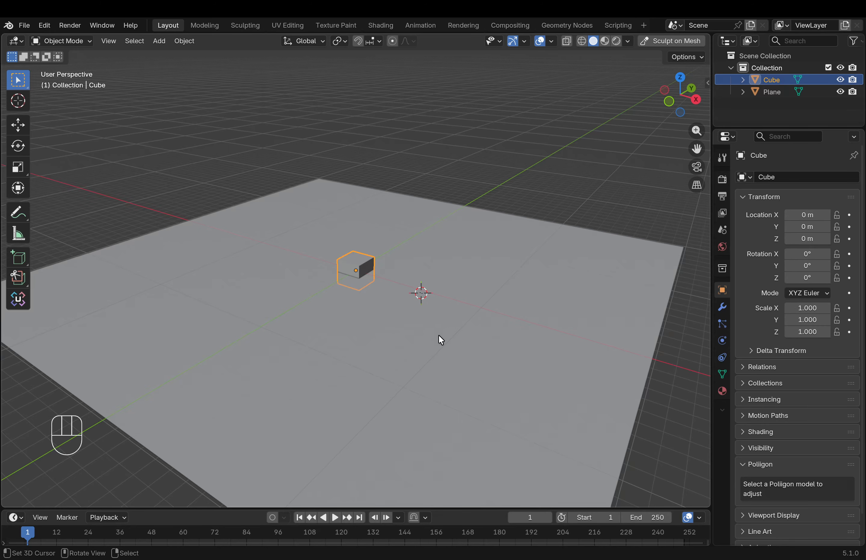
pyautogui.moveTo(433, 244); pyautogui.dragTo(404, 258, button='middle')
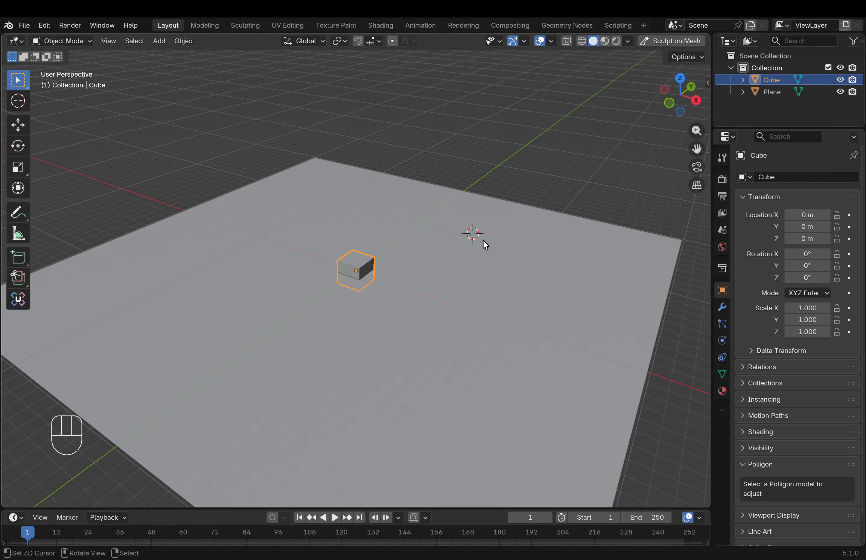
pyautogui.keyDown('shift'); pyautogui.moveTo(551, 253); pyautogui.dragTo(445, 241, button='middle'); pyautogui.keyUp('shift')
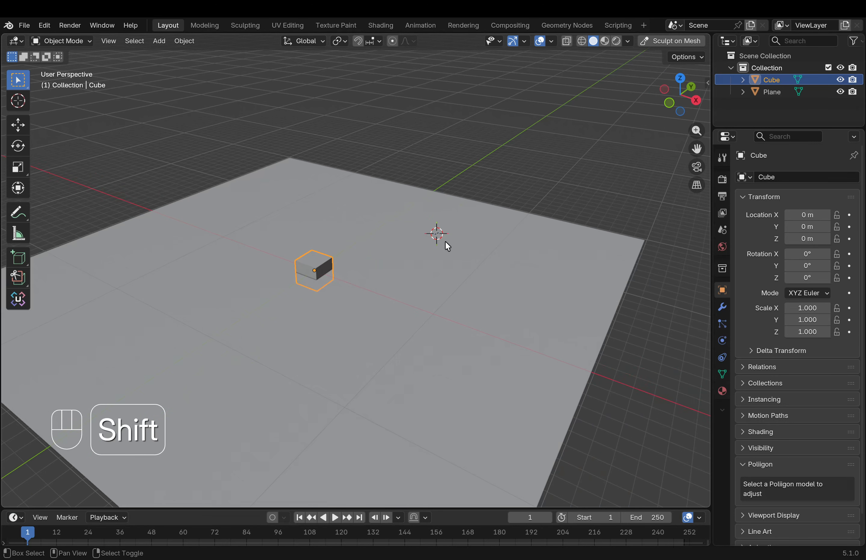
# Snap the cube to the 3D cursor using Selection to Cursor (Keep Offset).
pyautogui.hotkey('shift', 's')
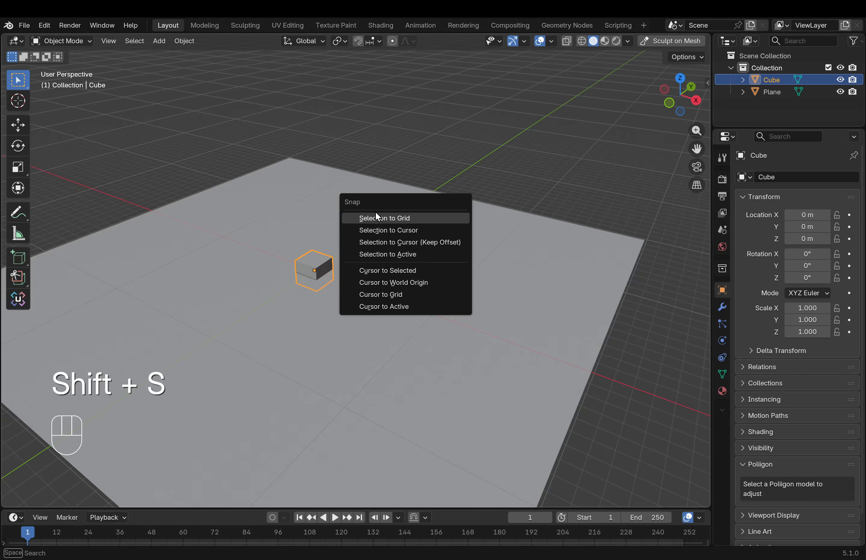
pyautogui.hotkey('shift', 's')
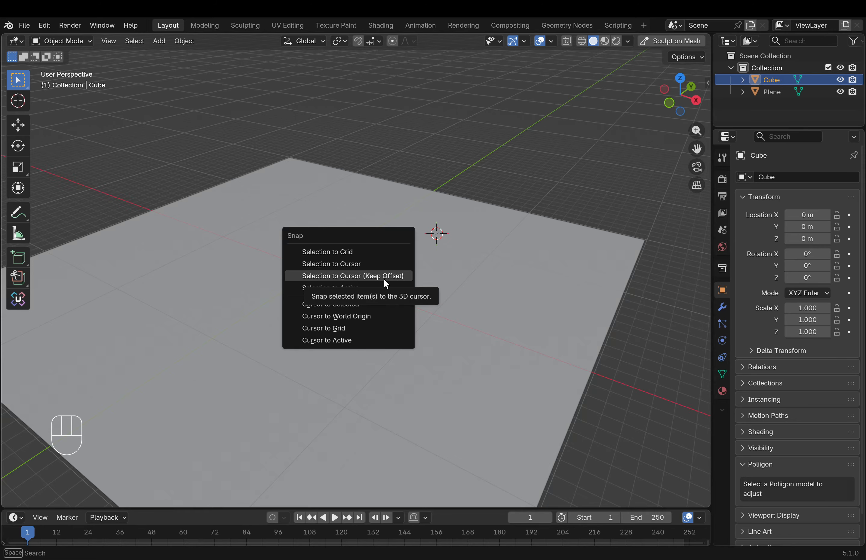
pyautogui.click(373, 277)
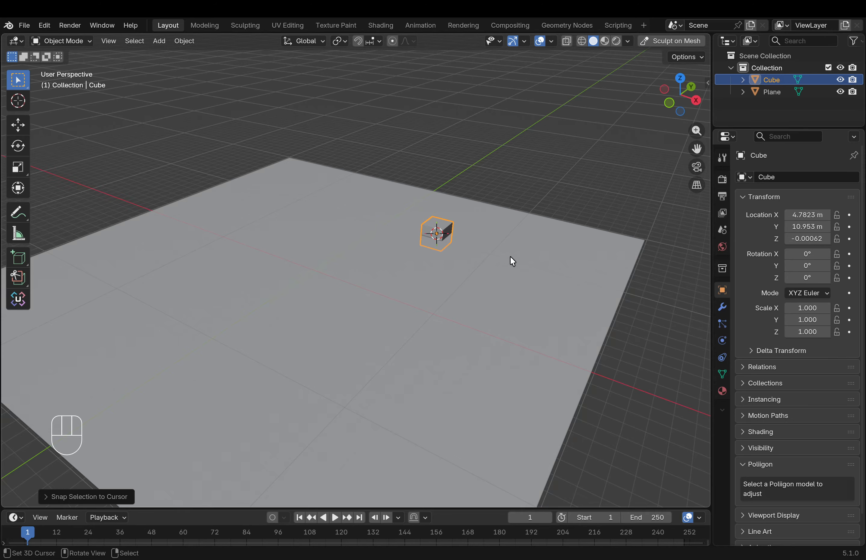
# Place the 3D cursor near the opposite corner of the plane and snap the cube to it.
pyautogui.scroll(3, 511, 256)
pyautogui.scroll(-5, 509, 269)
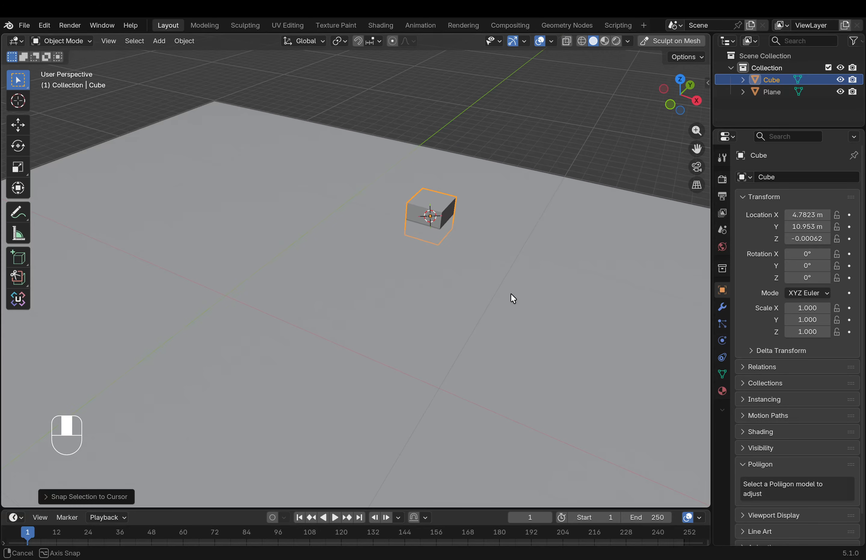
pyautogui.keyDown('shift'); pyautogui.moveTo(395, 277); pyautogui.dragTo(394, 258, button='middle'); pyautogui.keyUp('shift')
pyautogui.keyDown('shift'); pyautogui.rightClick(170, 304); pyautogui.keyUp('shift')
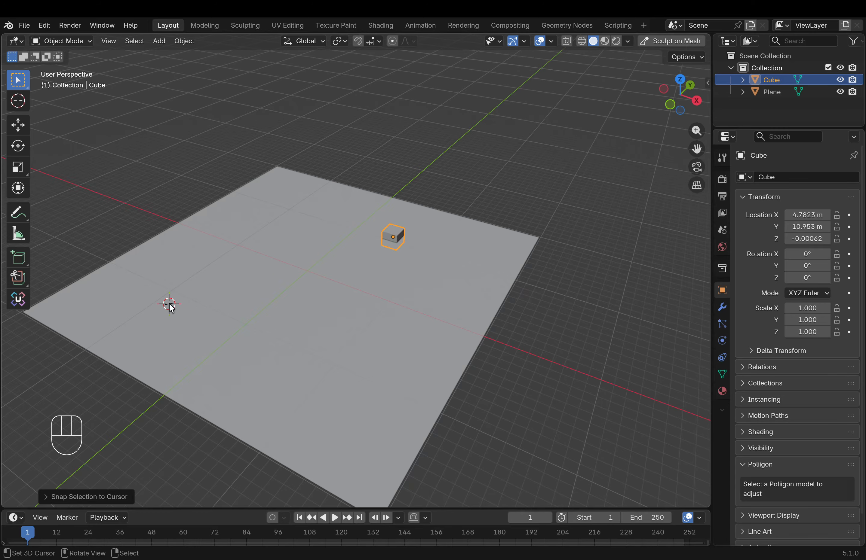
pyautogui.hotkey('shift', 's')
pyautogui.click(174, 306)
# Reset the 3D cursor to the world origin and snap the cube back to it.
pyautogui.hotkey('shift', 'c')
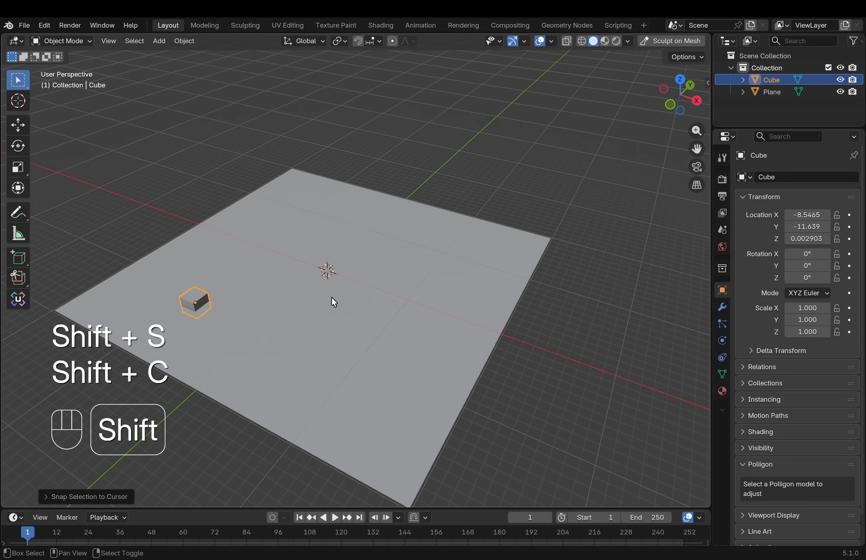
pyautogui.hotkey('shift', 's')
pyautogui.click(333, 299)
pyautogui.moveTo(357, 295); pyautogui.dragTo(355, 287, button='middle')
pyautogui.scroll(5, 354, 287)
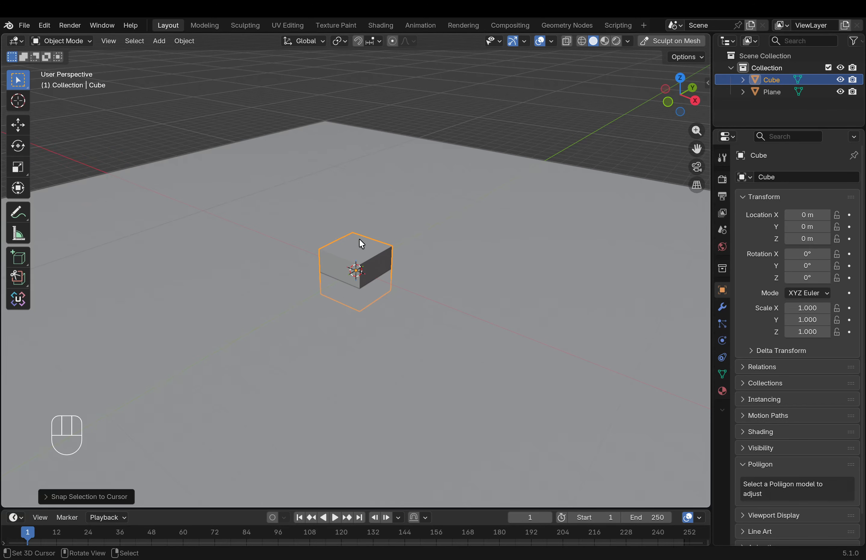
# Raise the cube along the Z axis to a height of about 4.61 m above the plane.
pyautogui.scroll(-3, 369, 272)
pyautogui.scroll(4, 369, 277)
pyautogui.moveTo(369, 276); pyautogui.dragTo(396, 290, button='middle')
pyautogui.scroll(-3, 397, 290)
pyautogui.scroll(3, 354, 273)
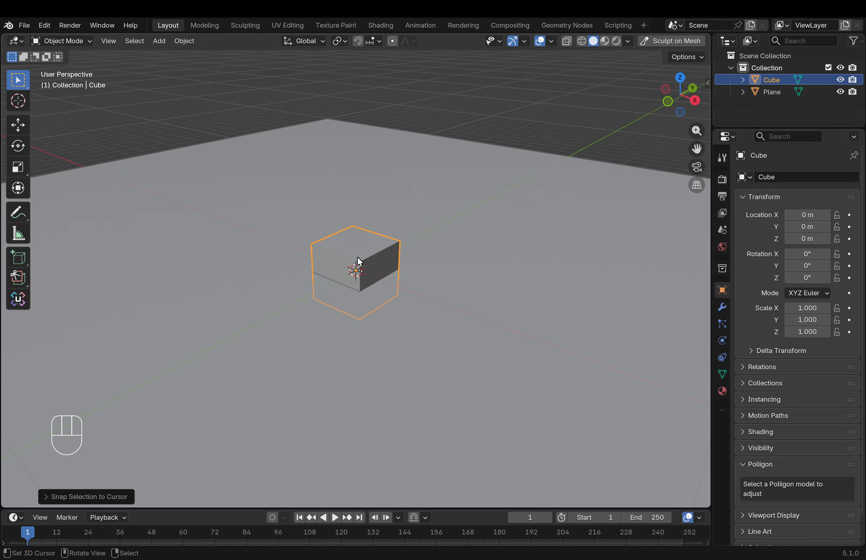
pyautogui.press('g')
pyautogui.press('z')
pyautogui.click(353, 186)
pyautogui.keyDown('shift'); pyautogui.moveTo(353, 187); pyautogui.dragTo(414, 266, button='middle'); pyautogui.keyUp('shift')
pyautogui.scroll(4, 368, 242)
pyautogui.scroll(-1, 414, 267)
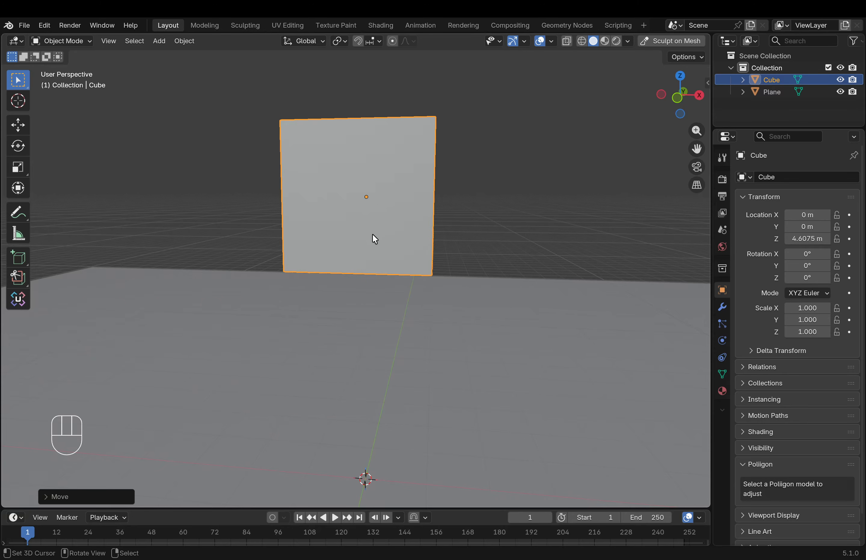
# Toggle the cube between Object Mode and Edit Mode several times, finishing in Edit Mode with its underside in view.
pyautogui.moveTo(376, 239); pyautogui.dragTo(341, 226, button='middle')
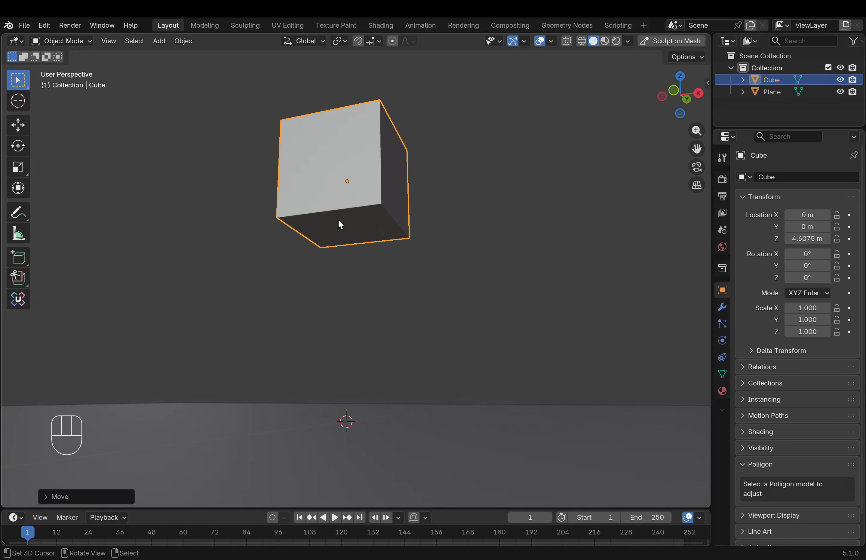
pyautogui.press('Tab')
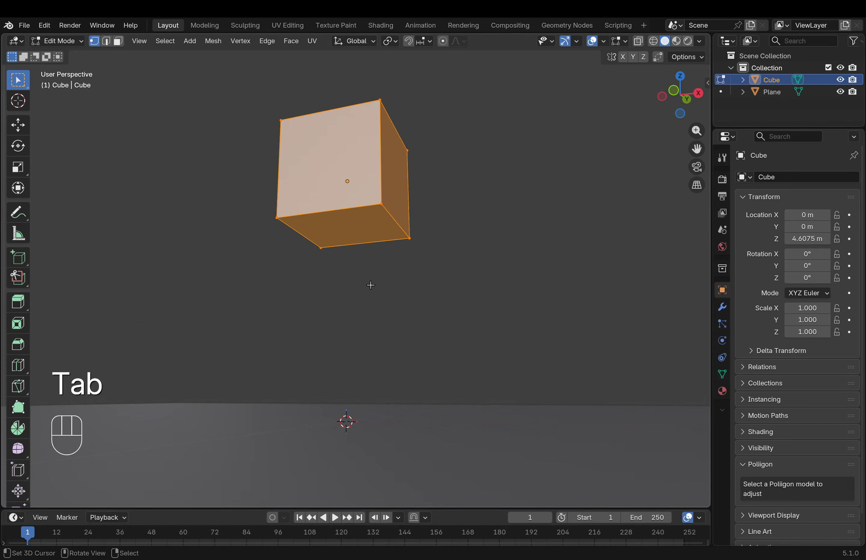
pyautogui.press('Tab')
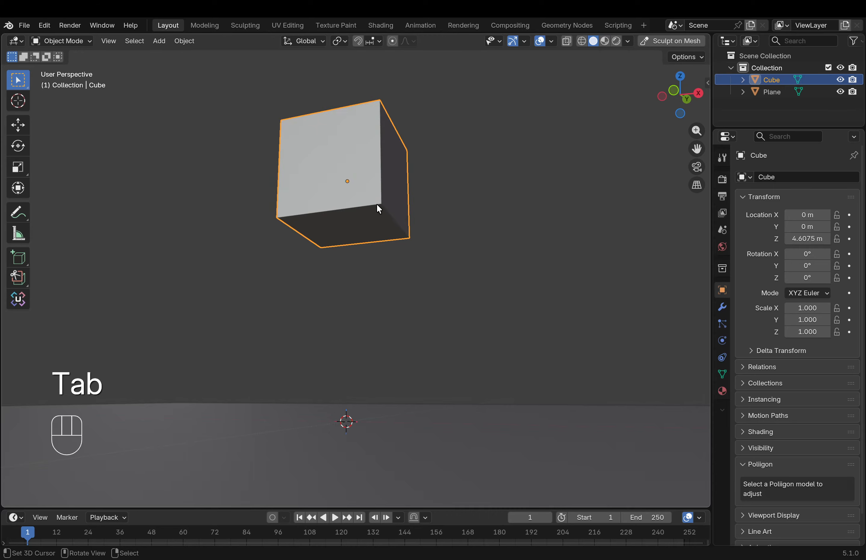
pyautogui.click(67, 39)
pyautogui.click(69, 68)
pyautogui.press('Tab')
pyautogui.press('Tab')
pyautogui.press('Tab')
pyautogui.press('Tab')
pyautogui.press('Tab')
pyautogui.press('Tab')
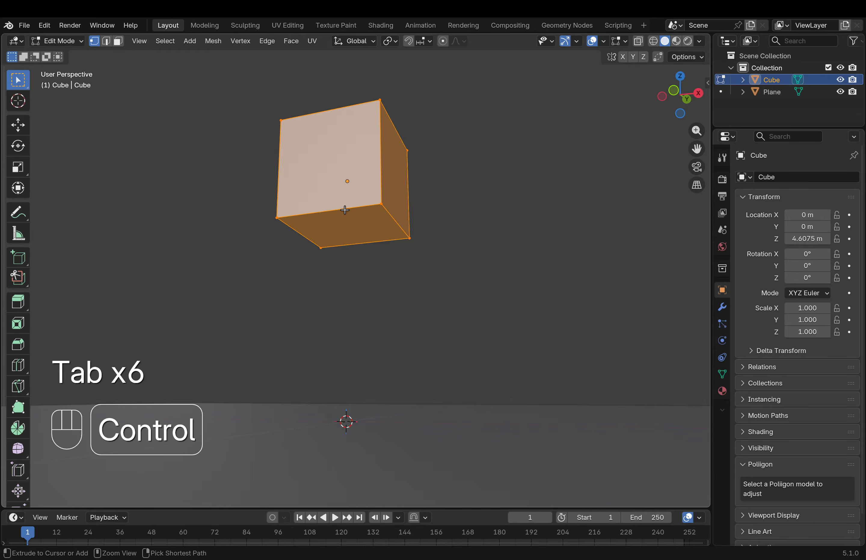
# Switch to face selection, select the cube's bottom face and snap the 3D cursor to it.
pyautogui.hotkey('ctrl', 'Tab')
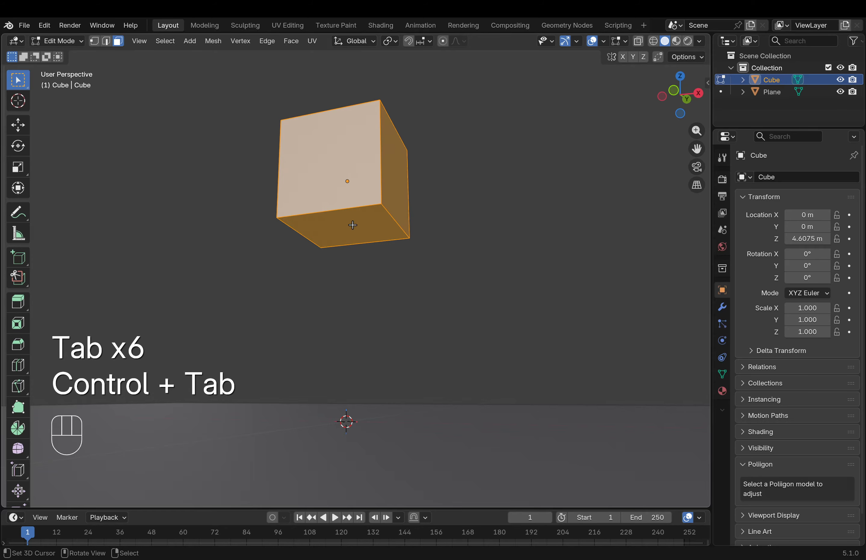
pyautogui.click(383, 232)
pyautogui.hotkey('shift', 's')
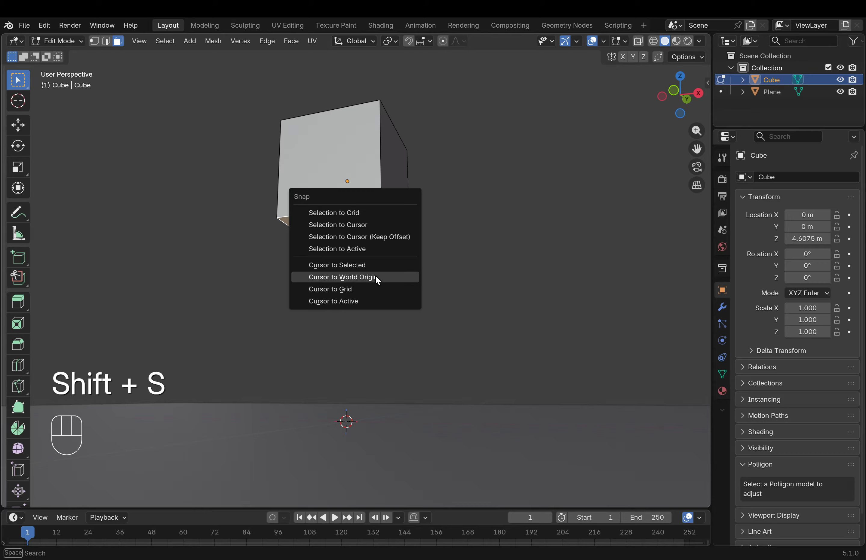
pyautogui.click(347, 265)
# Return to Object Mode and set the cube's origin to the 3D cursor at its bottom face.
pyautogui.press('Tab')
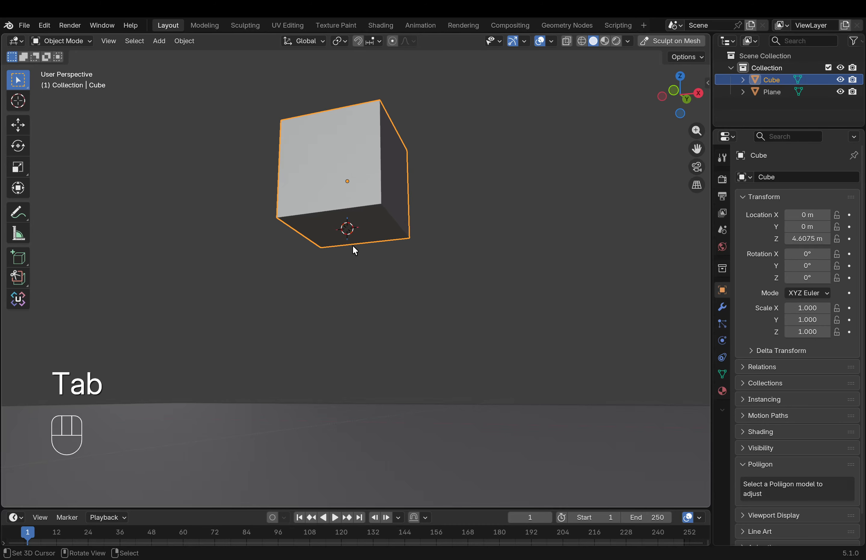
pyautogui.press('shift+alt+super+c')
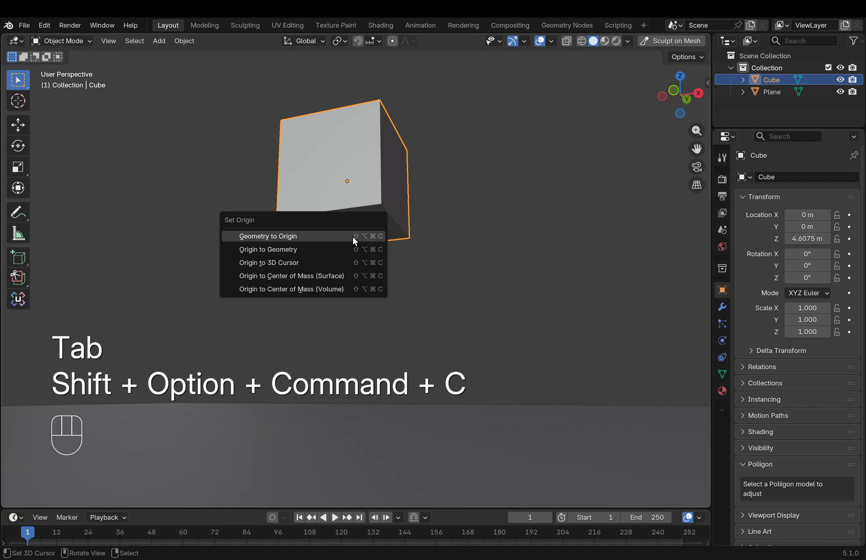
pyautogui.click(280, 264)
pyautogui.moveTo(399, 256)
pyautogui.mouseDown(button='middle')
pyautogui.moveTo(421, 240)
pyautogui.moveTo(408, 216)
pyautogui.moveTo(410, 251)
pyautogui.moveTo(411, 244)
pyautogui.mouseUp(button='middle')
pyautogui.scroll(-6, 413, 237)
pyautogui.scroll(4, 411, 244)
pyautogui.scroll(2, 411, 244)
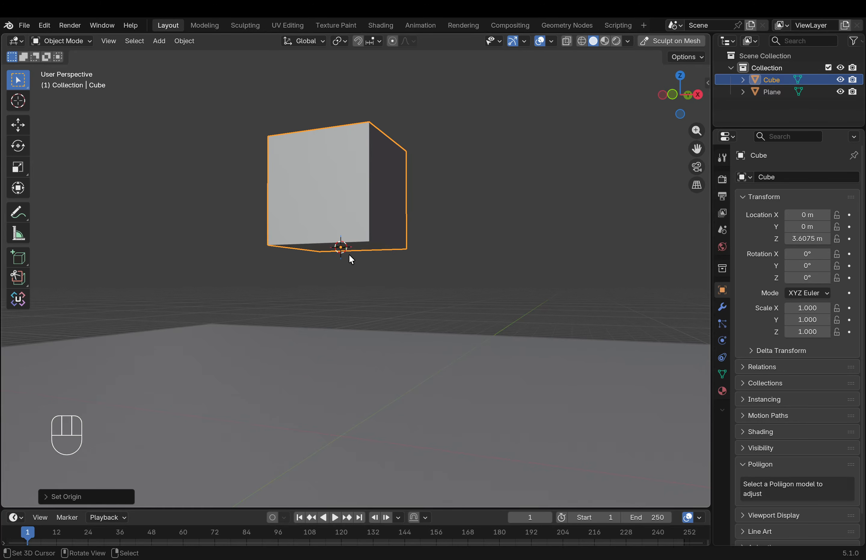
pyautogui.moveTo(349, 254); pyautogui.dragTo(368, 265, button='middle')
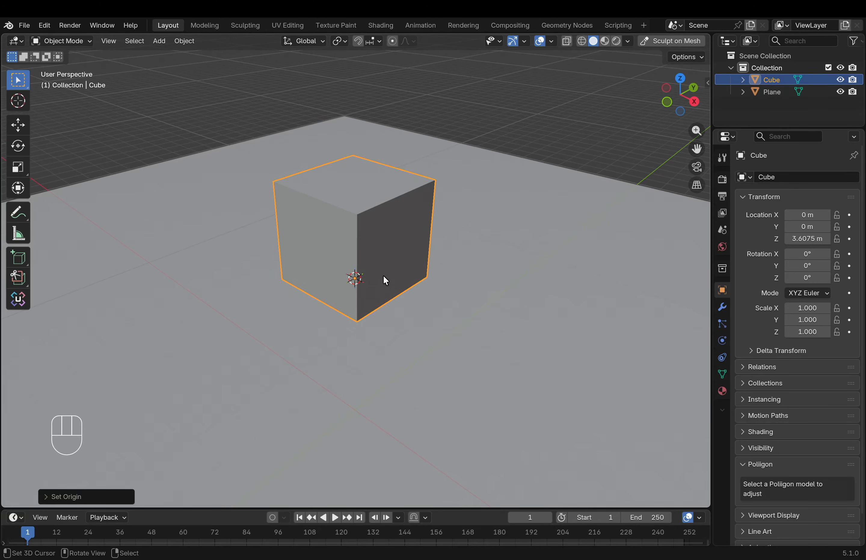
# Put the cube back in Edit Mode with its selected bottom face in close view.
pyautogui.moveTo(393, 259); pyautogui.dragTo(400, 261, button='middle')
pyautogui.moveTo(354, 228); pyautogui.dragTo(375, 221, button='middle')
pyautogui.scroll(-2, 360, 218)
pyautogui.press('Tab')
pyautogui.scroll(6, 393, 236)
pyautogui.keyDown('shift'); pyautogui.moveTo(411, 250); pyautogui.dragTo(351, 241, button='middle'); pyautogui.keyUp('shift')
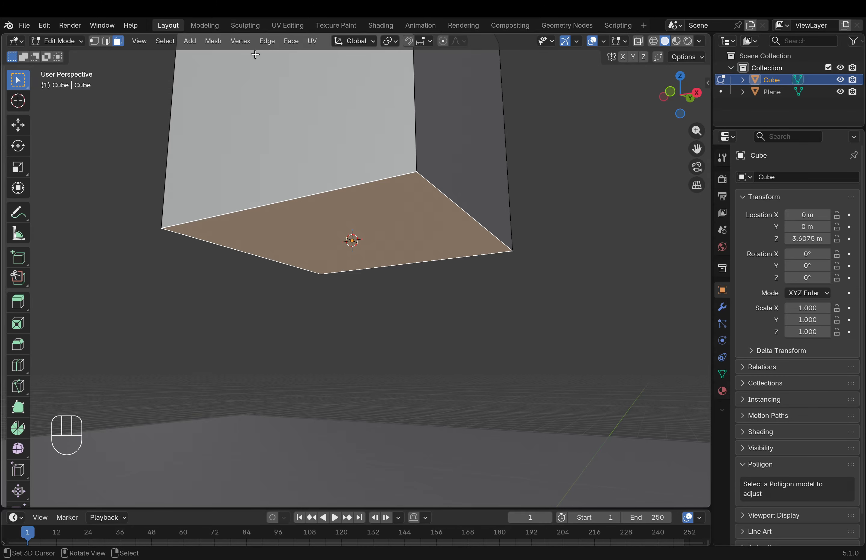
# Snap the 3D cursor to the selected bottom face of the cube using Cursor to Selected.
pyautogui.click(214, 42)
pyautogui.hotkey('shift', 's')
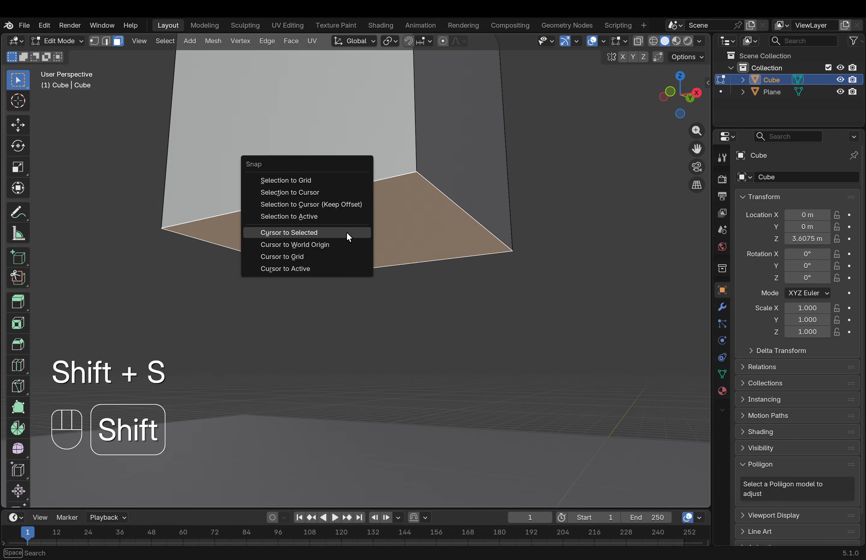
pyautogui.click(349, 237)
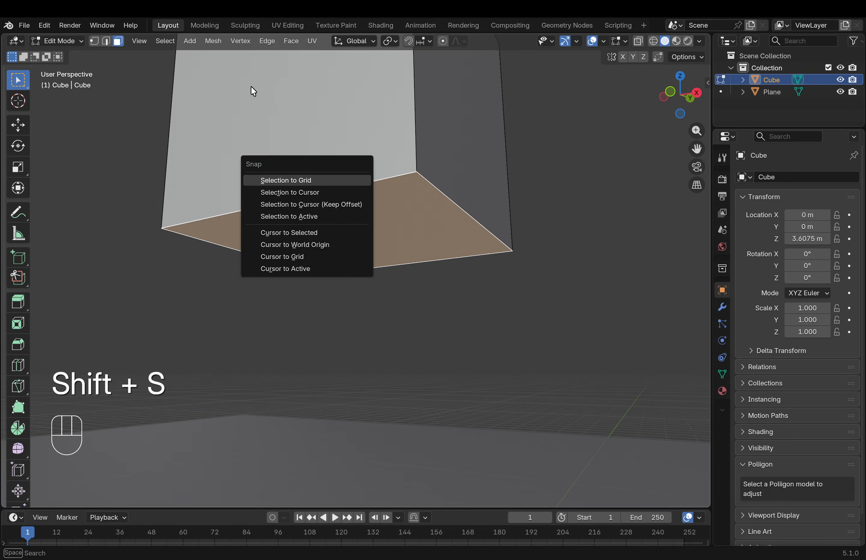
pyautogui.click(165, 42)
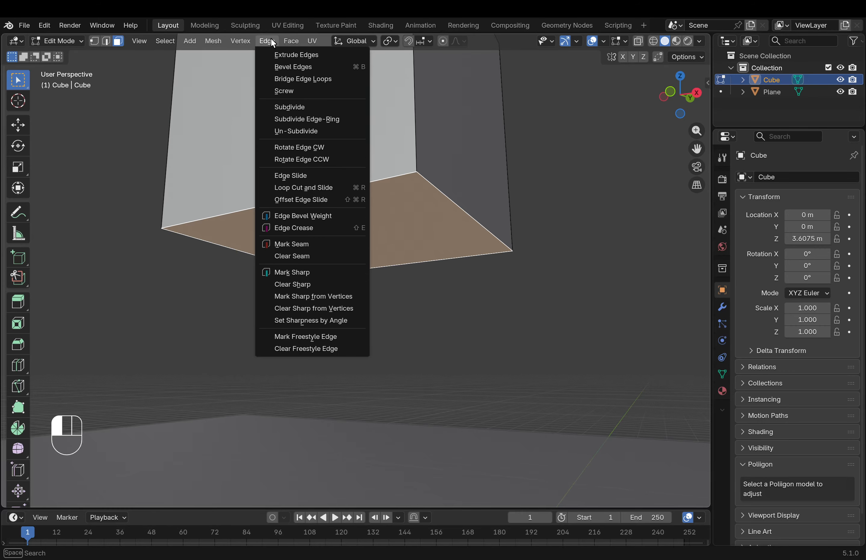
pyautogui.moveTo(234, 42)
pyautogui.moveTo(167, 42)
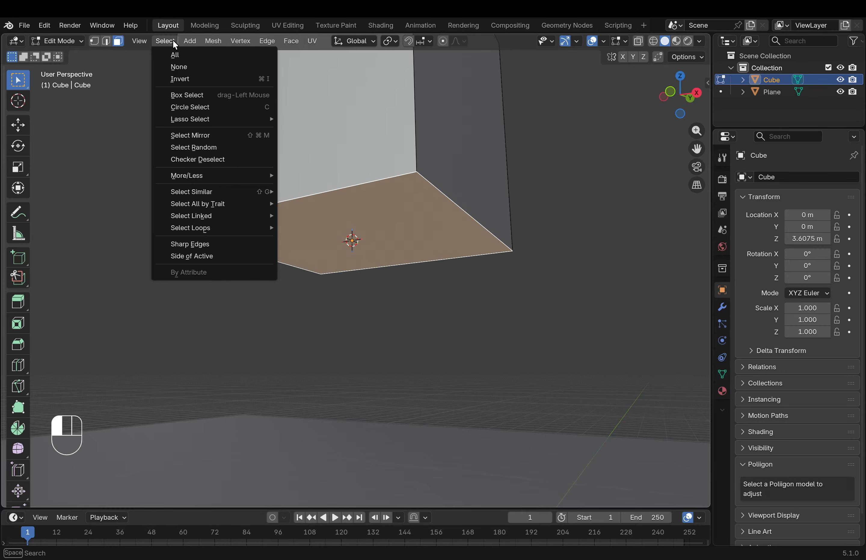
pyautogui.moveTo(200, 43)
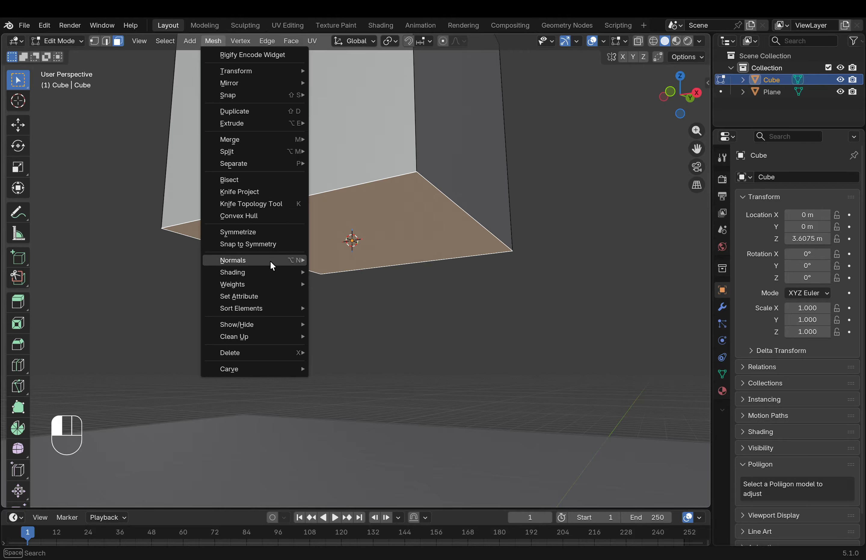
pyautogui.moveTo(264, 254)
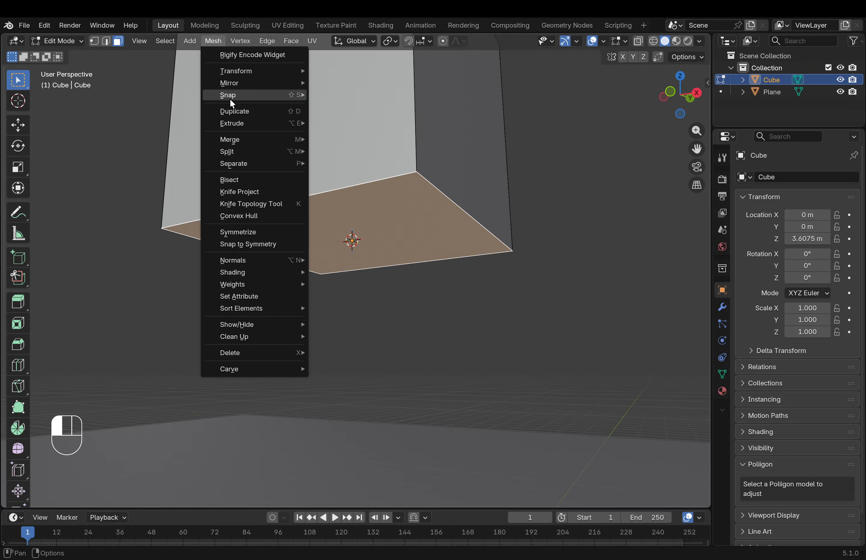
pyautogui.moveTo(229, 97)
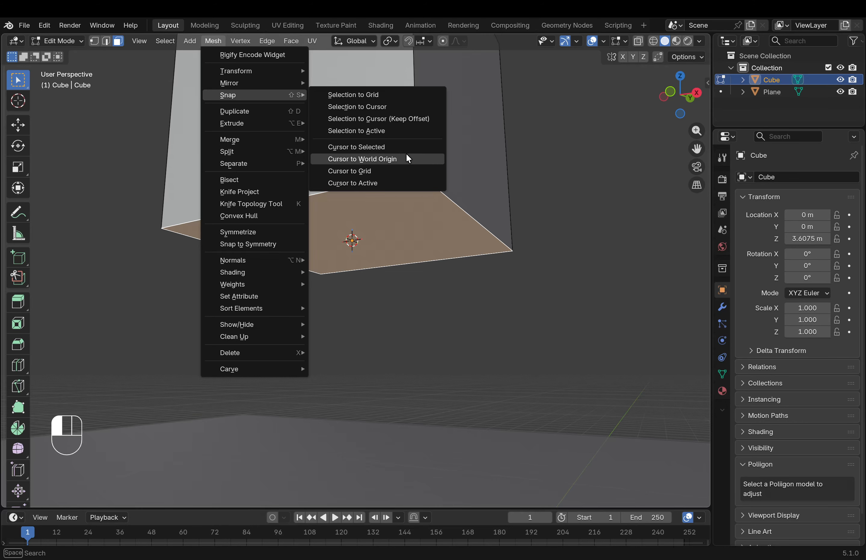
pyautogui.click(371, 147)
# Leave Edit Mode, apply Origin to 3D Cursor to the cube again and inspect the origin on its underside.
pyautogui.moveTo(407, 234); pyautogui.dragTo(371, 219, button='middle')
pyautogui.press('Tab')
pyautogui.click(184, 42)
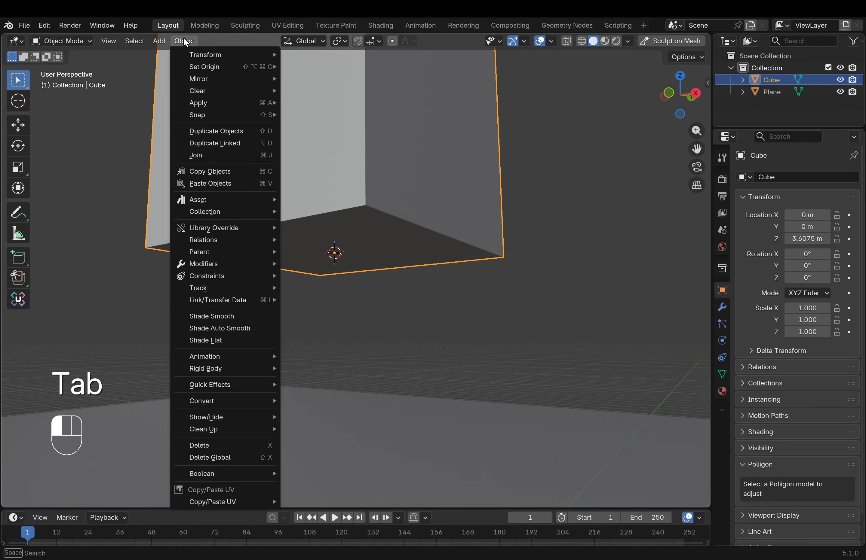
pyautogui.moveTo(190, 71)
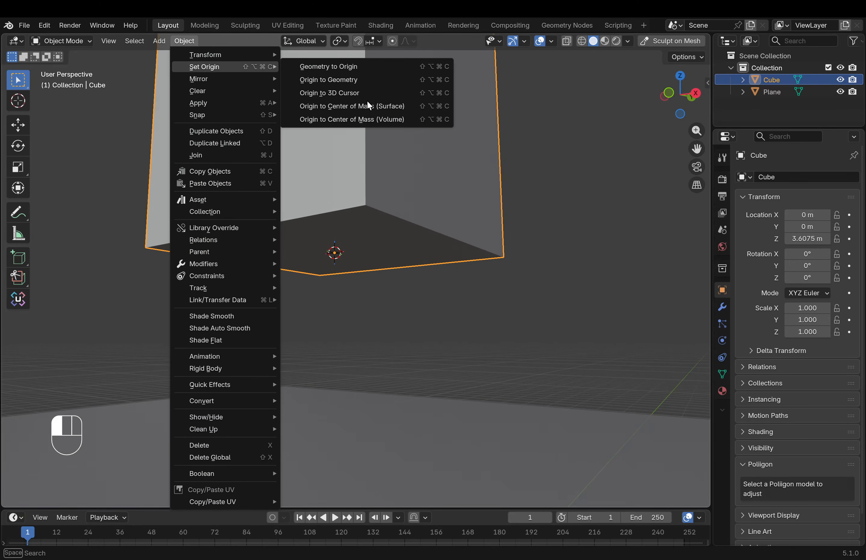
pyautogui.click(346, 94)
pyautogui.scroll(-5, 338, 270)
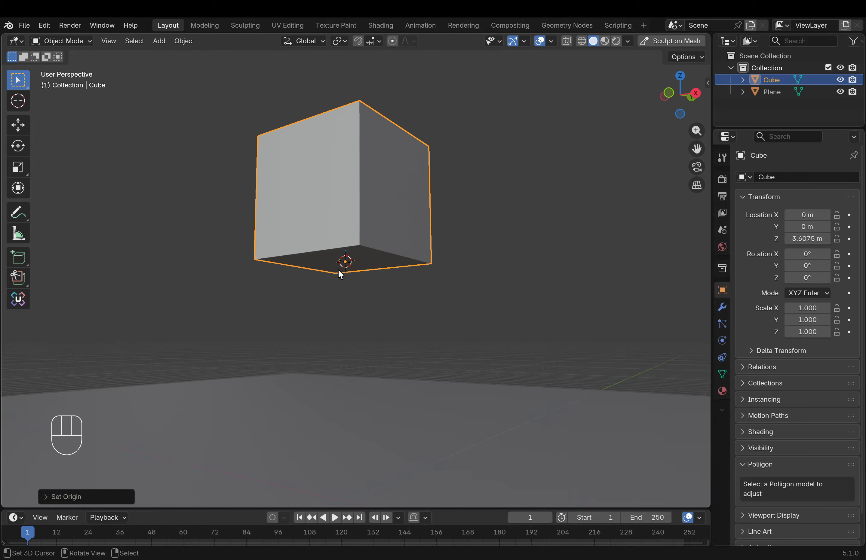
pyautogui.scroll(6, 345, 267)
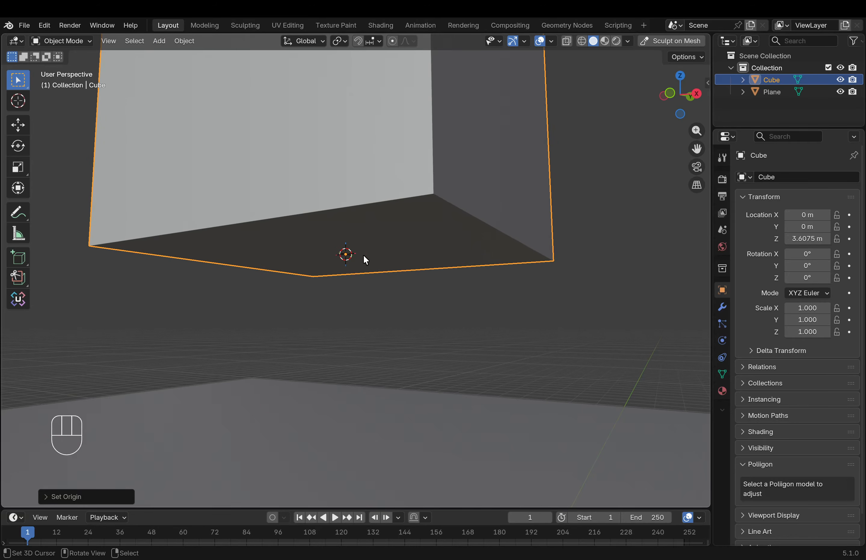
pyautogui.scroll(-8, 347, 262)
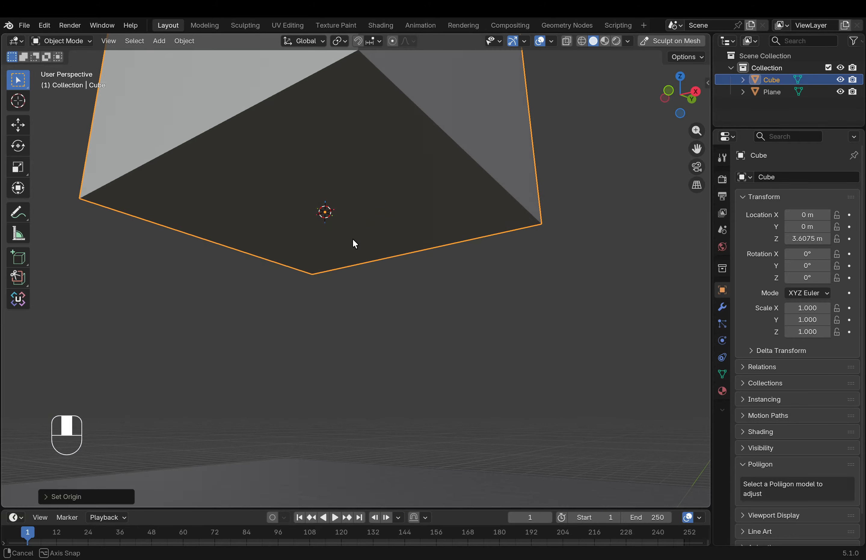
# Place the 3D cursor on the plane's surface near its far edge and snap the cube to it.
pyautogui.moveTo(388, 299); pyautogui.dragTo(458, 296, button='middle')
pyautogui.click(458, 259)
pyautogui.scroll(-3, 464, 305)
pyautogui.scroll(-1, 457, 296)
pyautogui.hotkey('shift', 's')
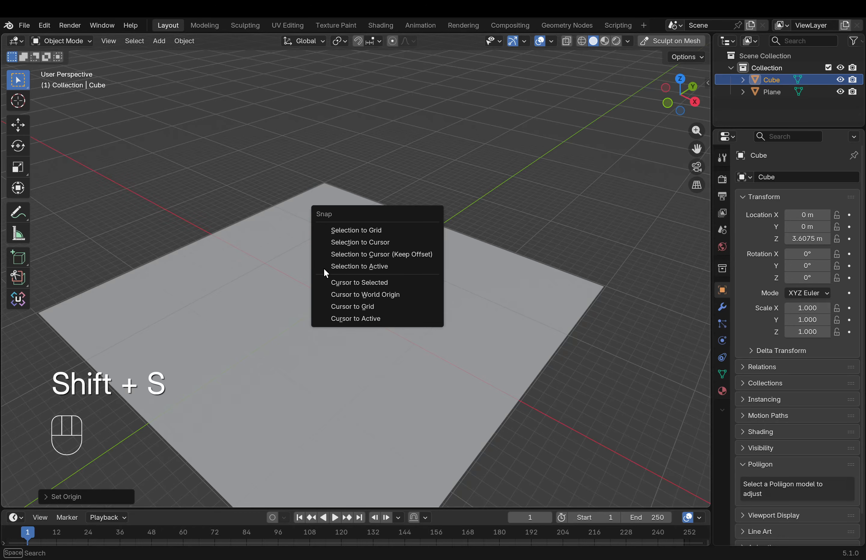
pyautogui.click(360, 255)
pyautogui.moveTo(429, 244); pyautogui.dragTo(459, 242, button='middle')
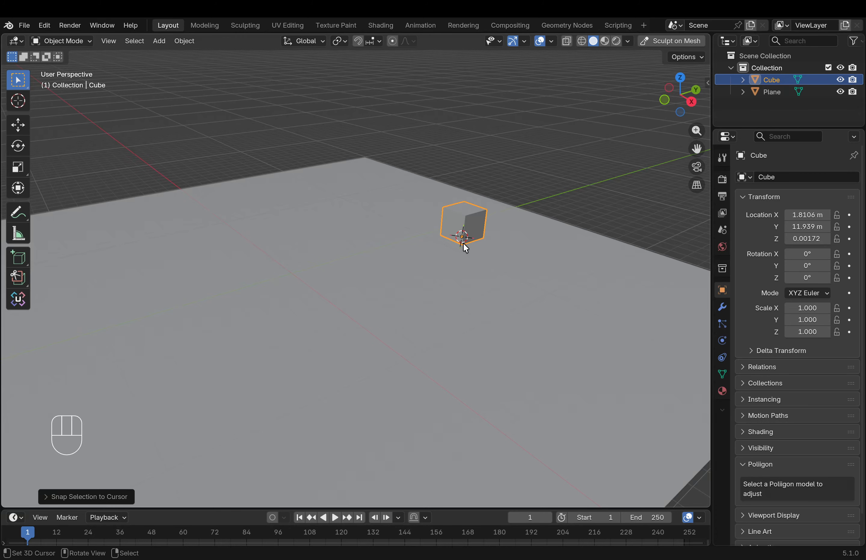
# Reset the 3D cursor to the world origin, leaving the cube where it is on the plane.
pyautogui.scroll(-5, 445, 273)
pyautogui.moveTo(374, 286); pyautogui.dragTo(490, 180, button='middle')
pyautogui.hotkey('shift', 'c')
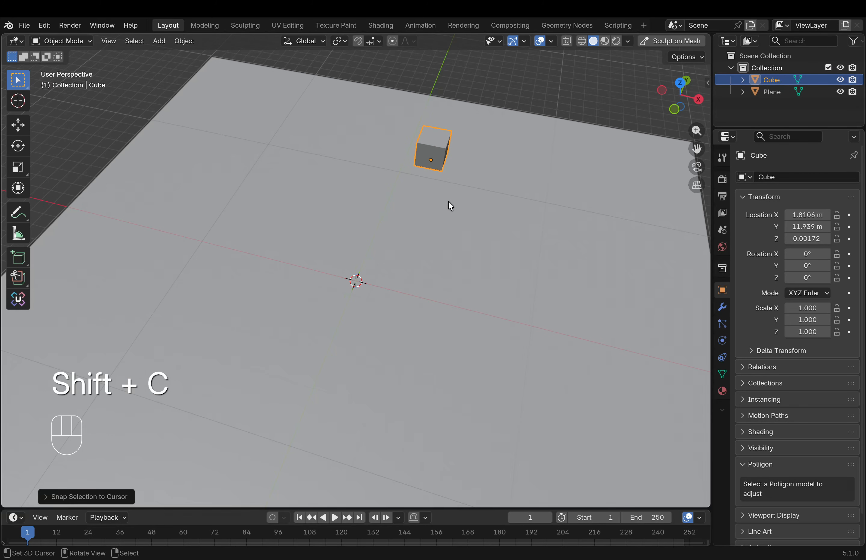
pyautogui.scroll(-6, 427, 290)
pyautogui.moveTo(335, 296); pyautogui.dragTo(350, 300, button='middle')
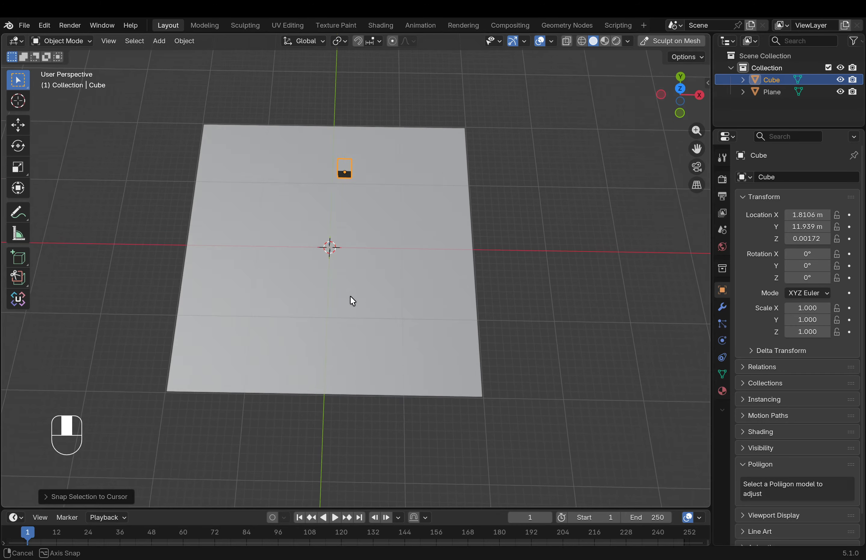
pyautogui.keyDown('shift'); pyautogui.moveTo(371, 249); pyautogui.dragTo(412, 203, button='middle'); pyautogui.keyUp('shift')
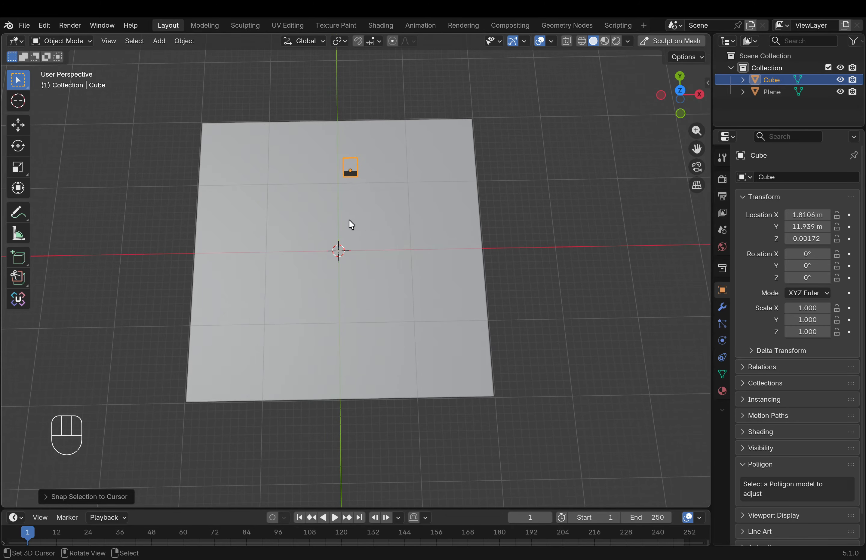
pyautogui.moveTo(349, 219); pyautogui.dragTo(347, 222, button='middle')
pyautogui.scroll(4, 347, 223)
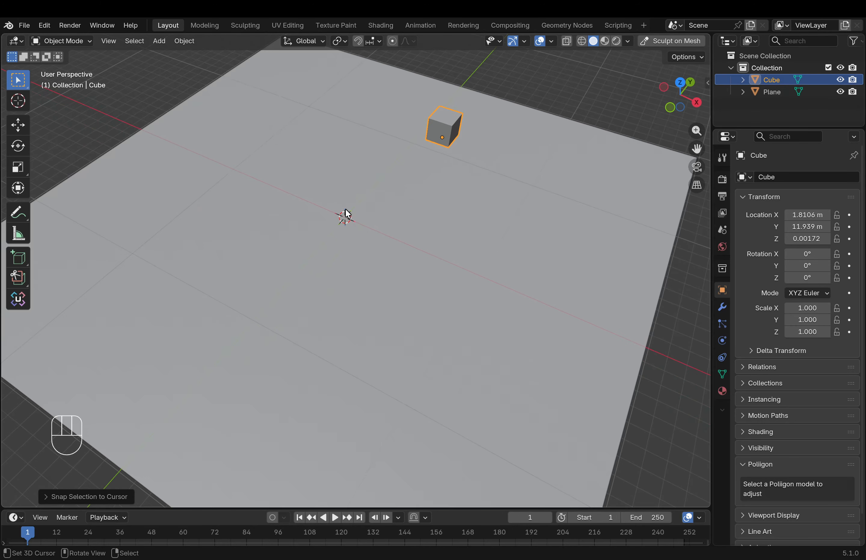
# Set the transform pivot point to 3D Cursor.
pyautogui.click(340, 41)
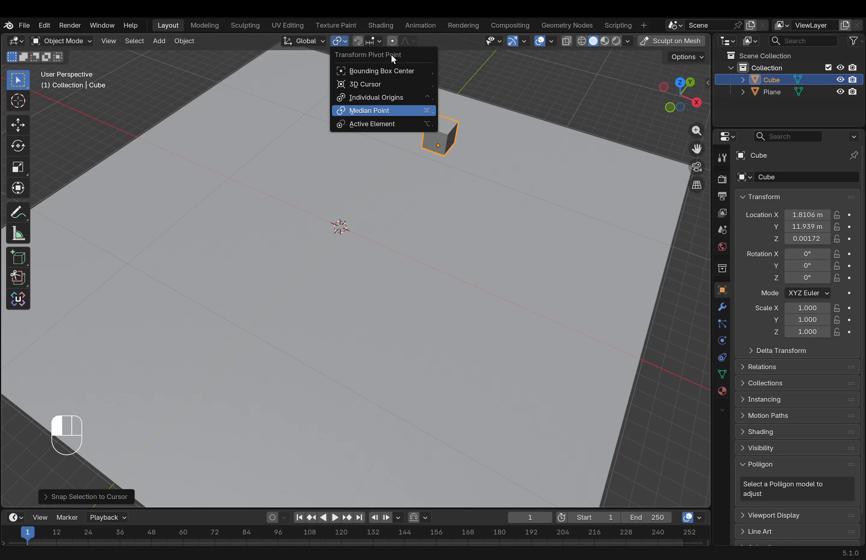
pyautogui.click(372, 87)
pyautogui.click(341, 41)
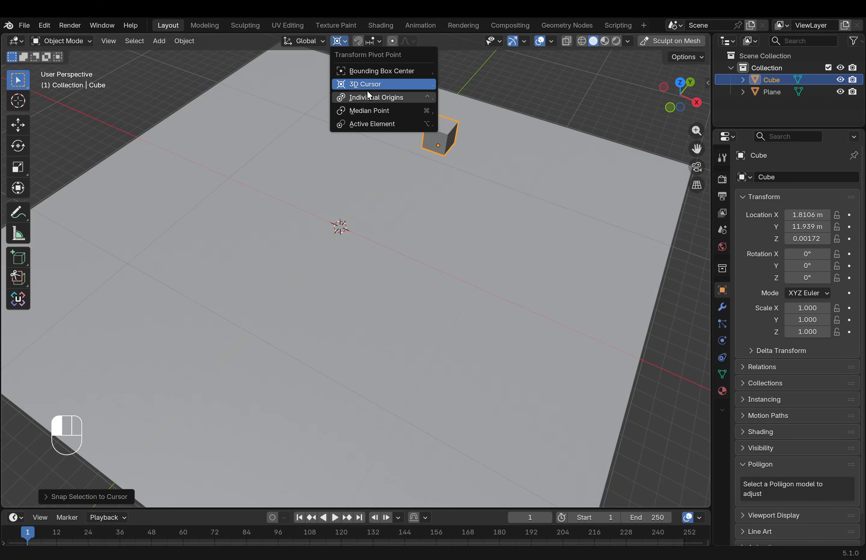
pyautogui.click(357, 83)
# Try rotating the cube about the global Z axis around the 3D cursor.
pyautogui.scroll(-4, 365, 188)
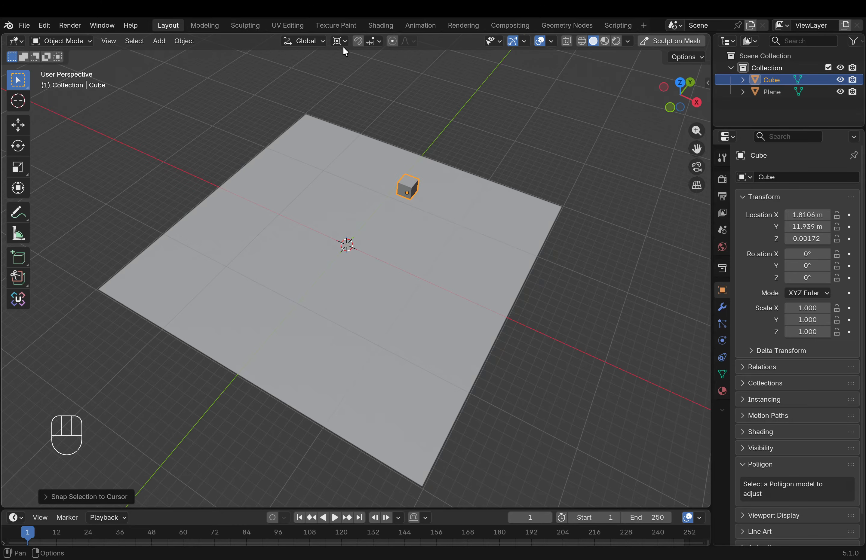
pyautogui.scroll(4, 408, 226)
pyautogui.keyDown('shift'); pyautogui.moveTo(409, 226); pyautogui.dragTo(431, 238, button='middle'); pyautogui.keyUp('shift')
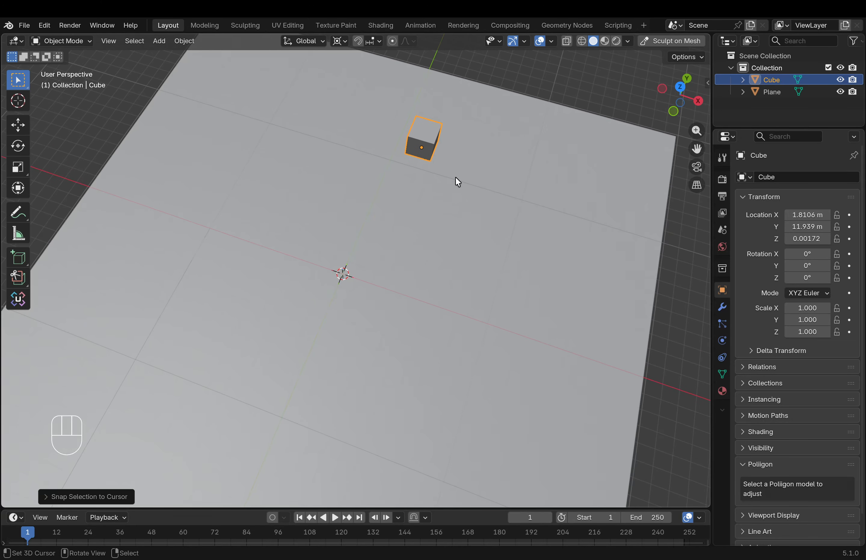
pyautogui.press('r')
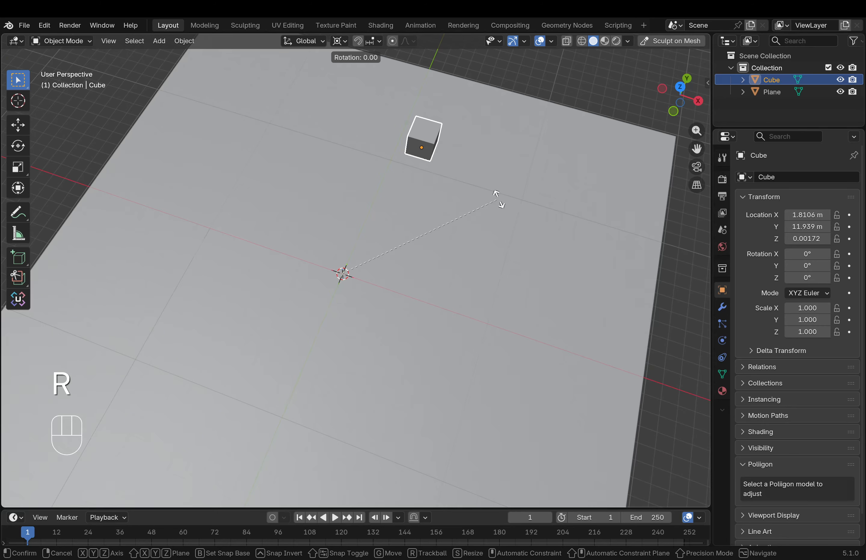
pyautogui.press('z')
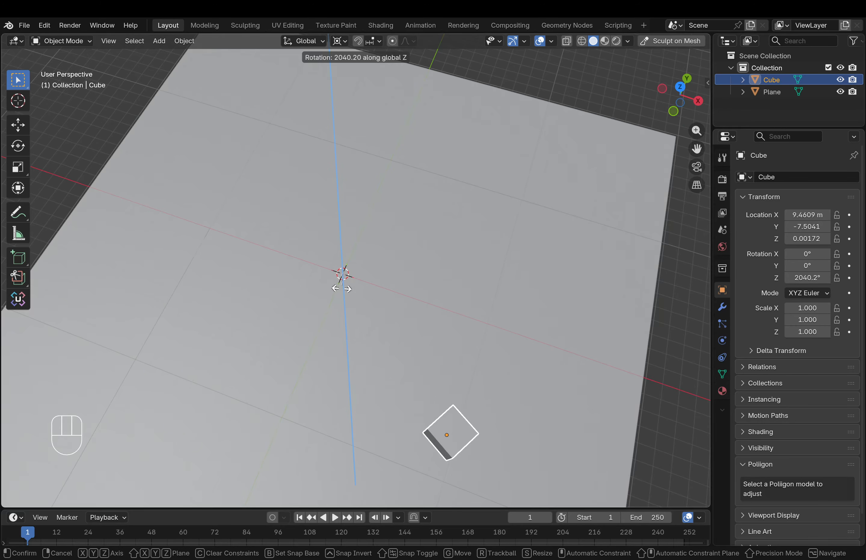
pyautogui.rightClick(392, 284)
pyautogui.scroll(-5, 396, 237)
pyautogui.moveTo(396, 237); pyautogui.dragTo(320, 278, button='middle')
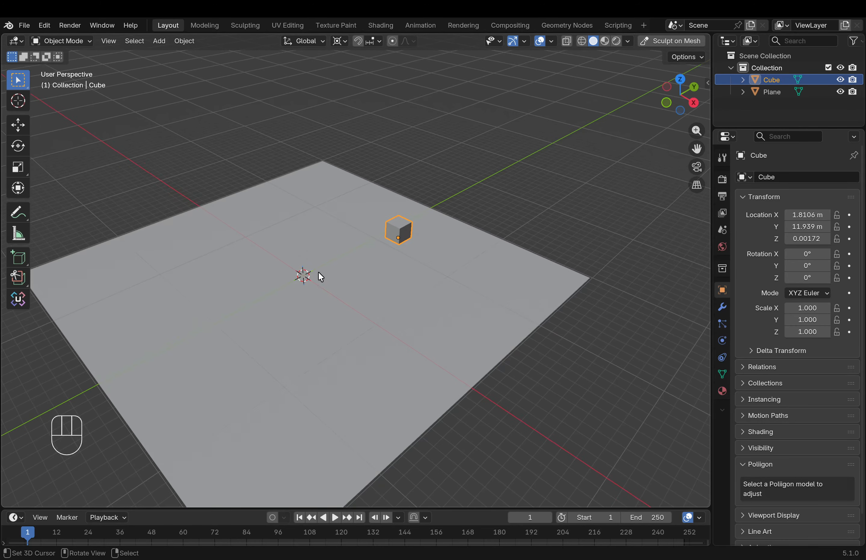
# Try scaling the cube relative to the 3D cursor and moving it freely.
pyautogui.press('s')
pyautogui.rightClick(439, 275)
pyautogui.press('g')
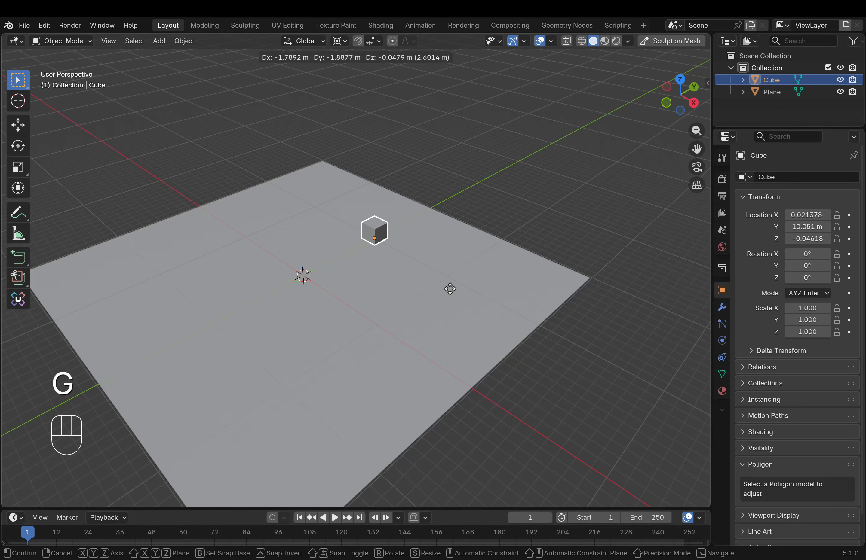
pyautogui.rightClick(406, 296)
pyautogui.moveTo(394, 294); pyautogui.dragTo(420, 274, button='middle')
pyautogui.scroll(-1, 419, 274)
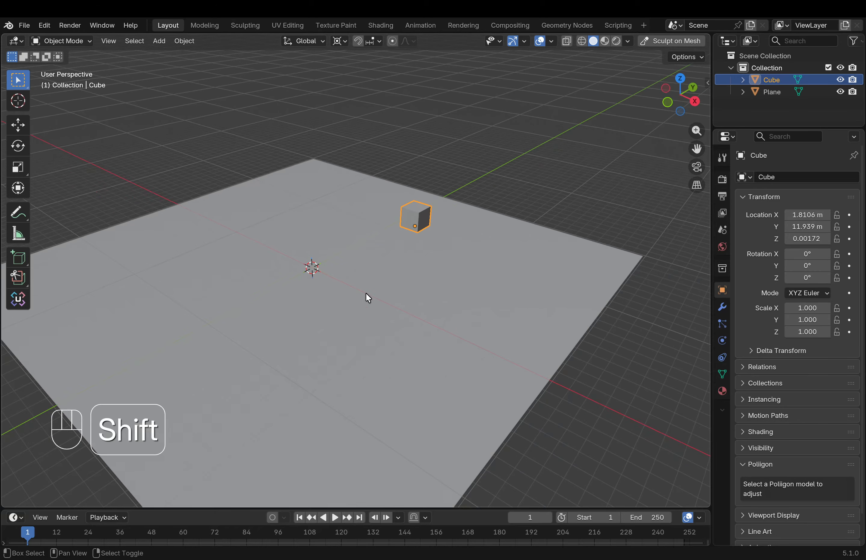
# Add a cube mesh at the 3D cursor on the world origin.
pyautogui.scroll(4, 321, 271)
pyautogui.moveTo(321, 276)
pyautogui.keyDown('shift'); pyautogui.mouseDown(button='middle')
pyautogui.moveTo(284, 311)
pyautogui.moveTo(325, 282)
pyautogui.mouseUp(button='middle'); pyautogui.keyUp('shift')
pyautogui.scroll(-3, 251, 295)
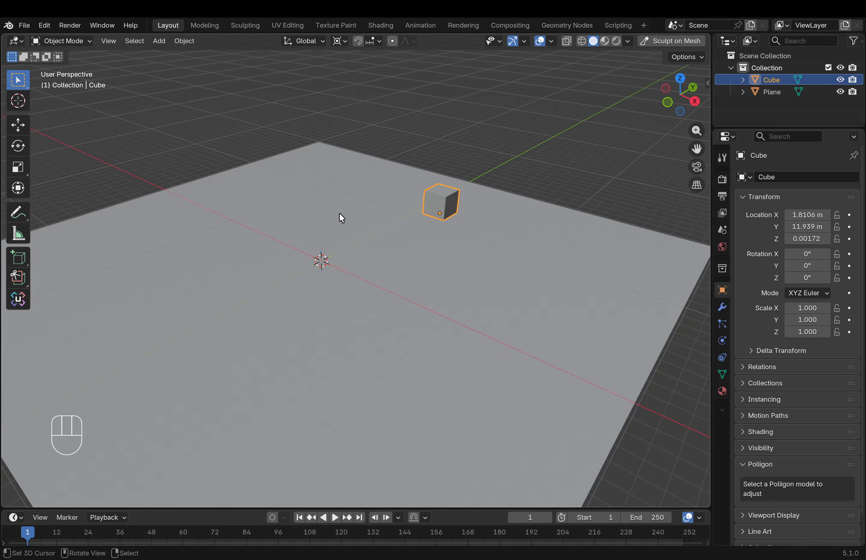
pyautogui.hotkey('shift', 'a')
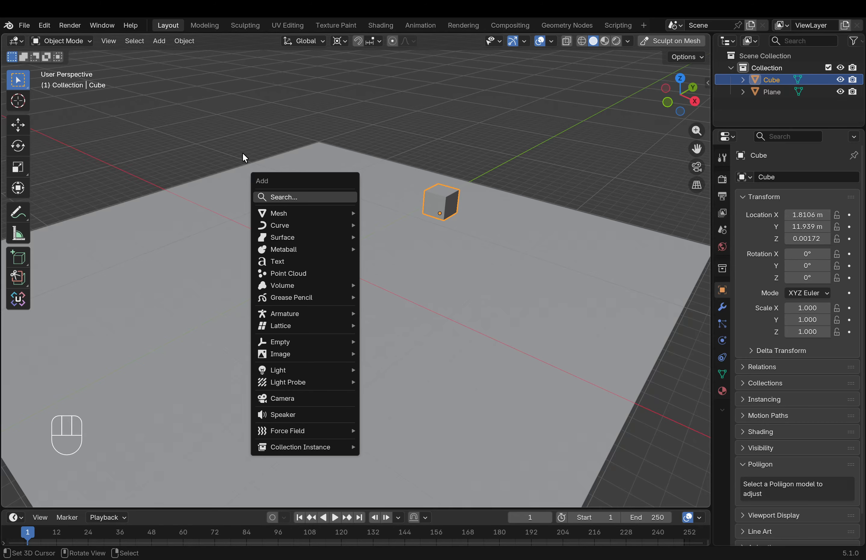
pyautogui.click(159, 41)
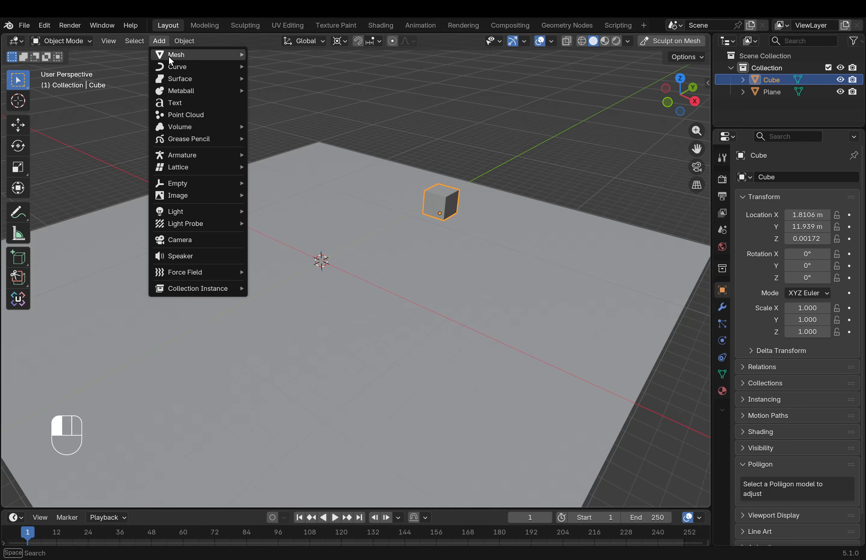
pyautogui.moveTo(232, 56)
pyautogui.click(291, 67)
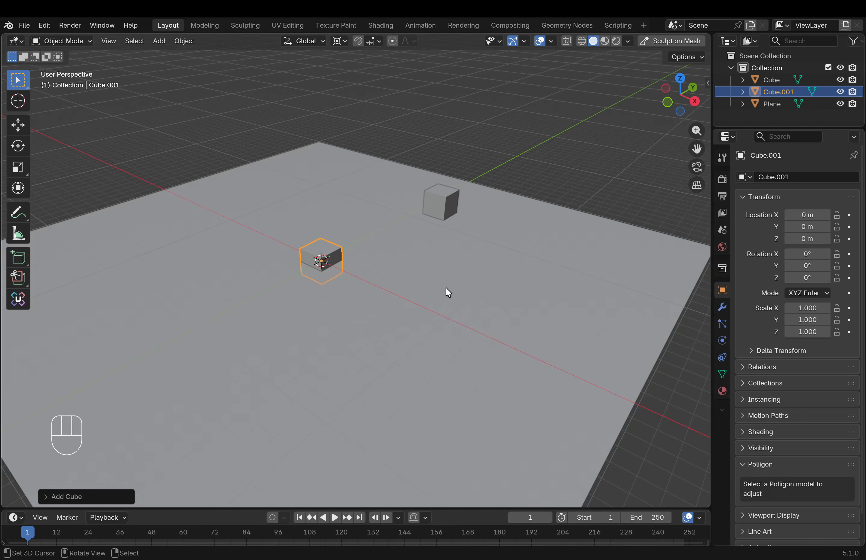
# Place the 3D cursor on the plane at about X 9.73 m, Y 5.60 m and add another cube there.
pyautogui.click(491, 278)
pyautogui.click(184, 42)
pyautogui.moveTo(157, 41)
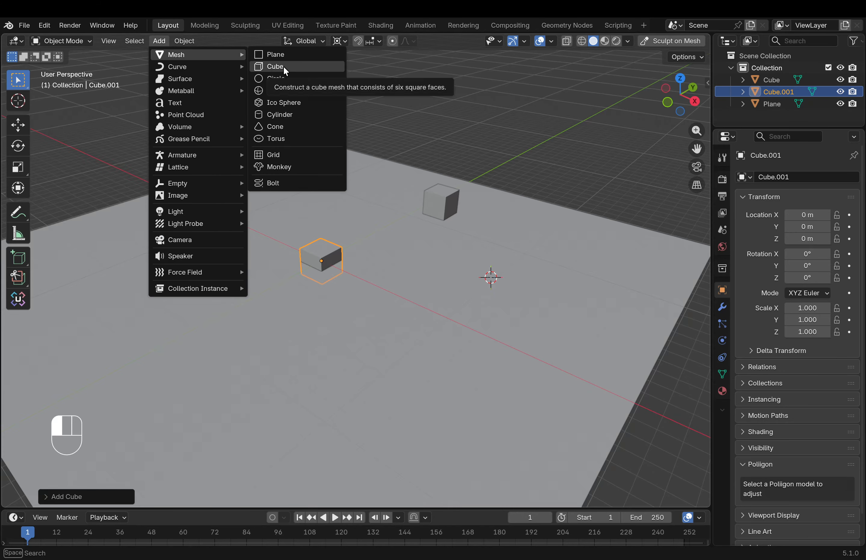
pyautogui.click(284, 66)
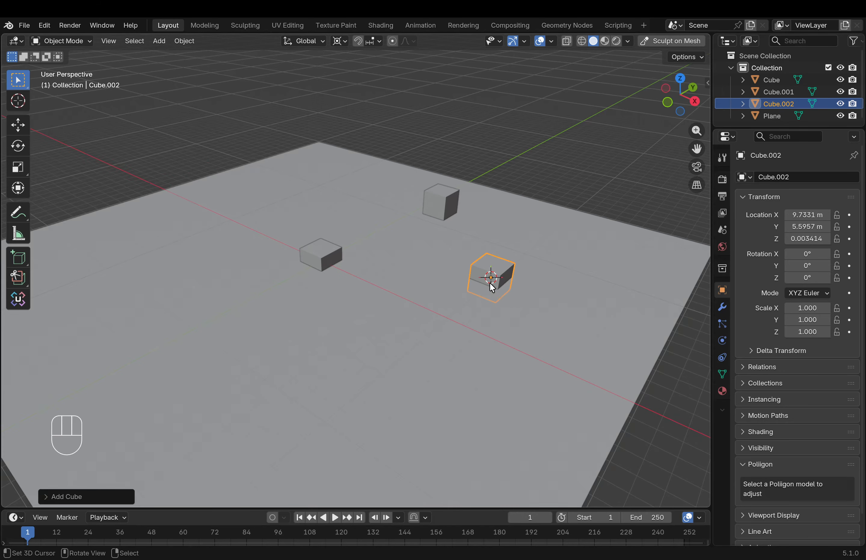
# Add a third new cube at the 3D cursor and move it freely to about X 4.94, Y 3.04, Z 2.03 m.
pyautogui.hotkey('shift', 'a')
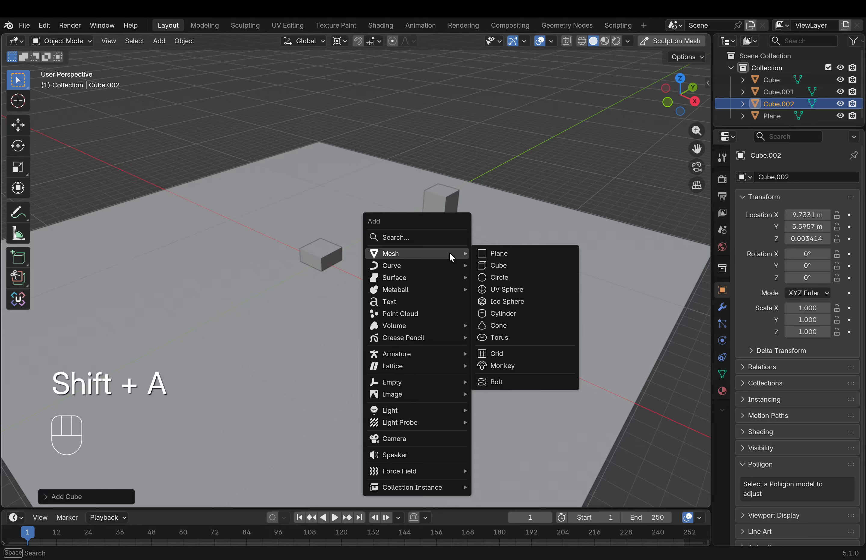
pyautogui.click(501, 265)
pyautogui.press('g')
pyautogui.click(401, 246)
# Add a monkey mesh at the 3D cursor and move it to about X 1.46, Y 1.40, Z 3.78 m.
pyautogui.hotkey('shift', 'a')
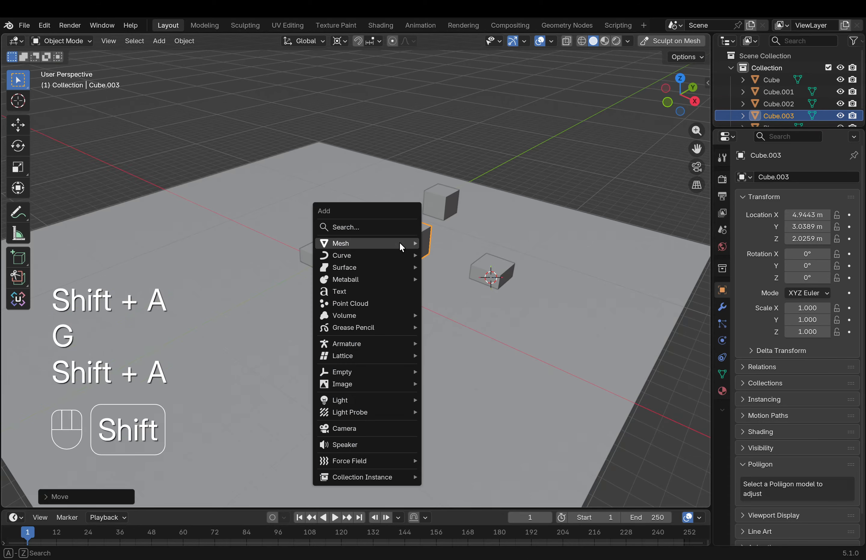
pyautogui.moveTo(400, 244)
pyautogui.click(452, 354)
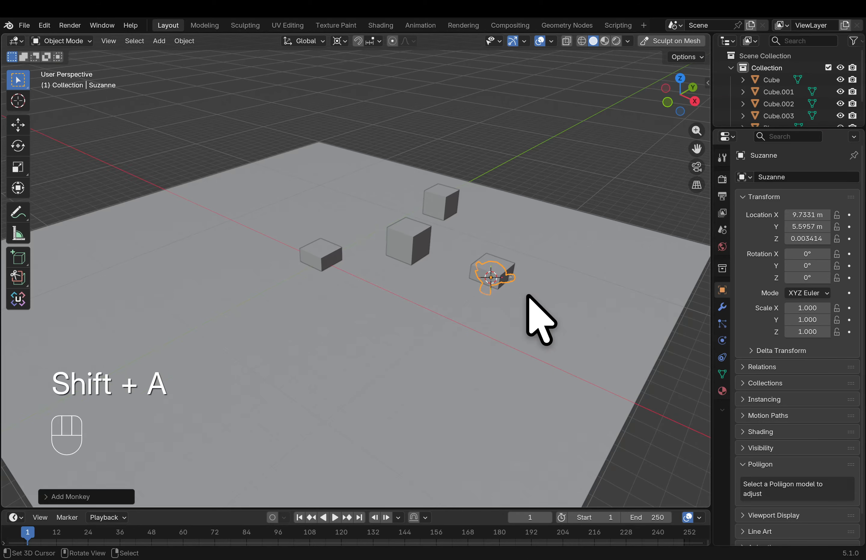
pyautogui.press('g')
pyautogui.click(384, 223)
# Set the transform pivot point to Bounding Box Center and scale the monkey up to about 4.04.
pyautogui.press('s')
pyautogui.rightClick(670, 199)
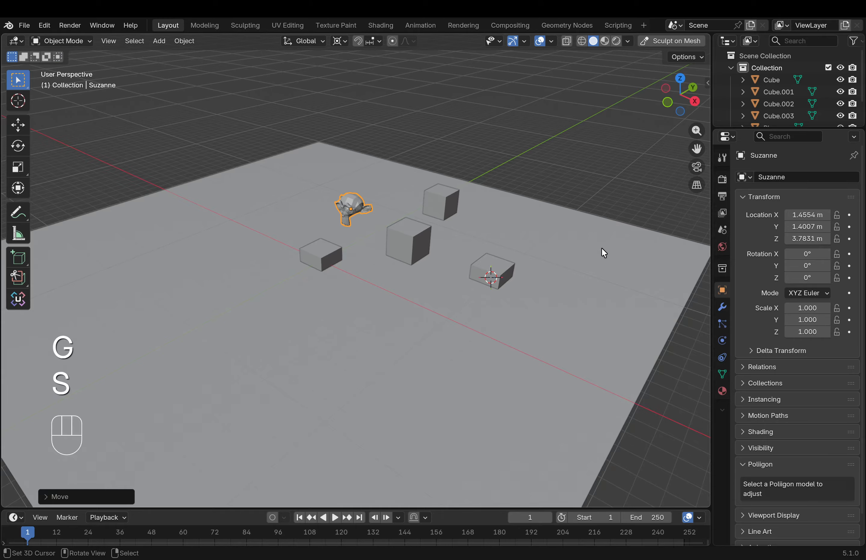
pyautogui.click(339, 41)
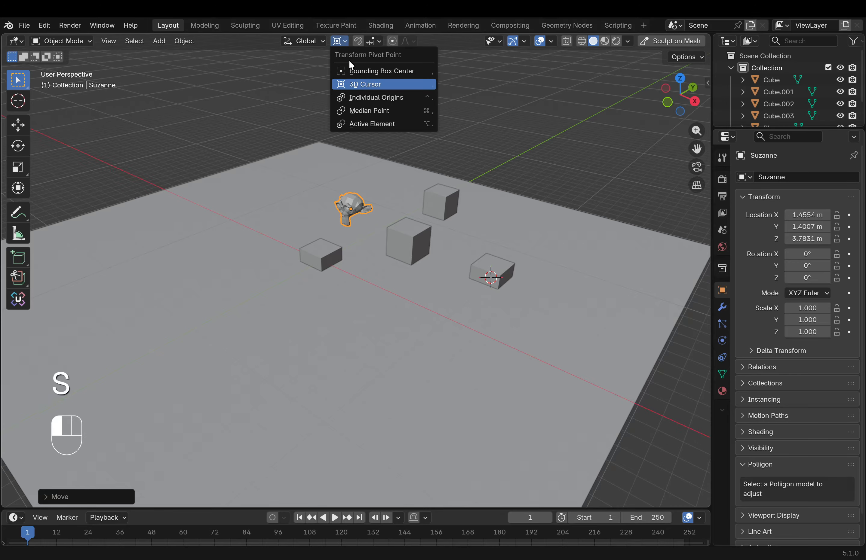
pyautogui.click(364, 71)
pyautogui.press('s')
pyautogui.click(612, 166)
# Shade the monkey smooth and add a Subdivision Surface modifier to it.
pyautogui.moveTo(376, 237); pyautogui.dragTo(420, 310, button='middle')
pyautogui.scroll(2, 398, 216)
pyautogui.scroll(-5, 421, 310)
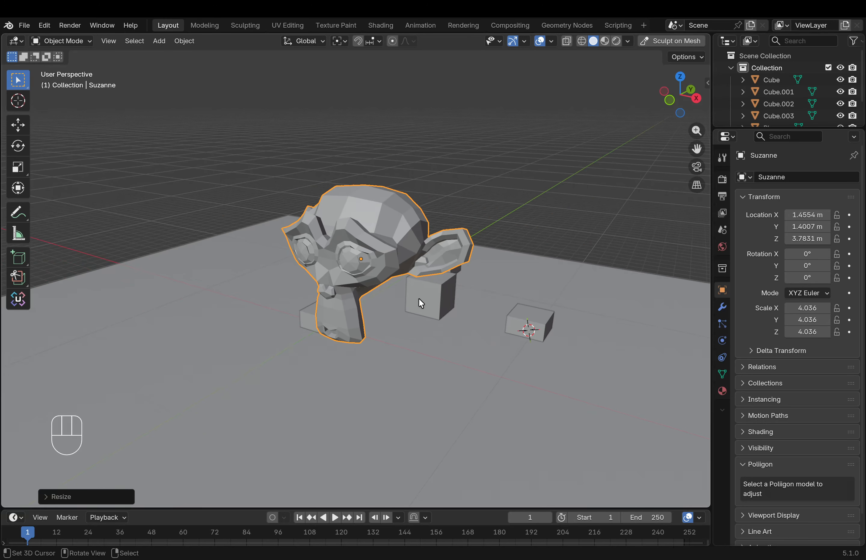
pyautogui.press('w')
pyautogui.click(381, 264)
pyautogui.click(722, 307)
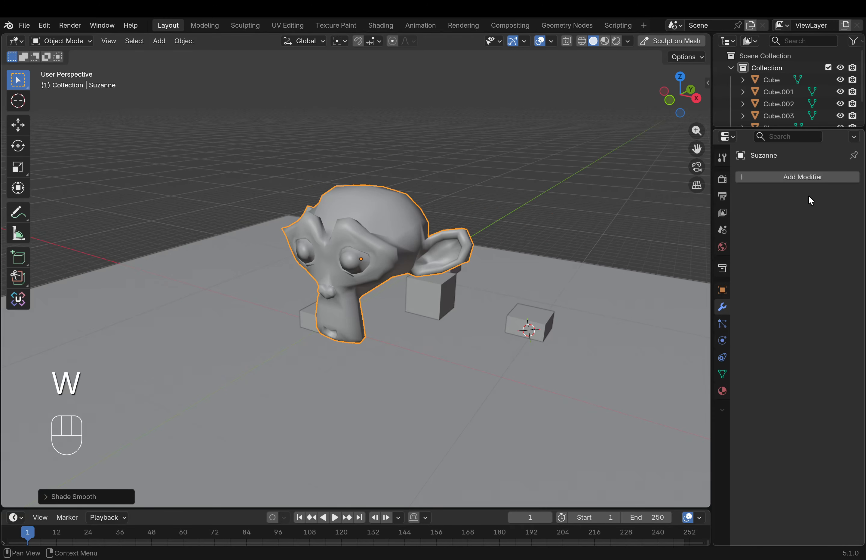
pyautogui.click(809, 180)
pyautogui.moveTo(797, 181)
pyautogui.click(675, 373)
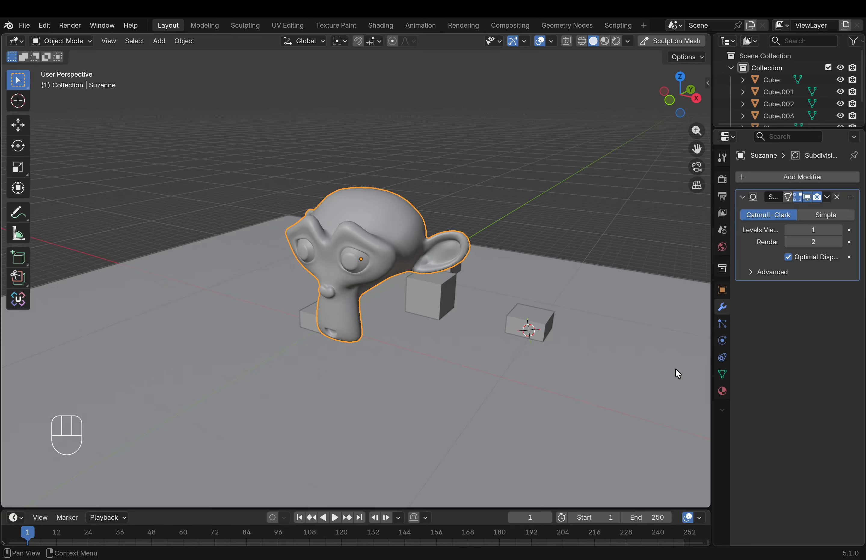
# Set the subdivision modifier's viewport levels to 6 and deselect everything.
pyautogui.click(839, 230)
pyautogui.moveTo(837, 230); pyautogui.dragTo(858, 230)
pyautogui.scroll(1, 377, 265)
pyautogui.scroll(2, 378, 265)
pyautogui.scroll(-6, 448, 293)
pyautogui.press('a')
pyautogui.press('a')
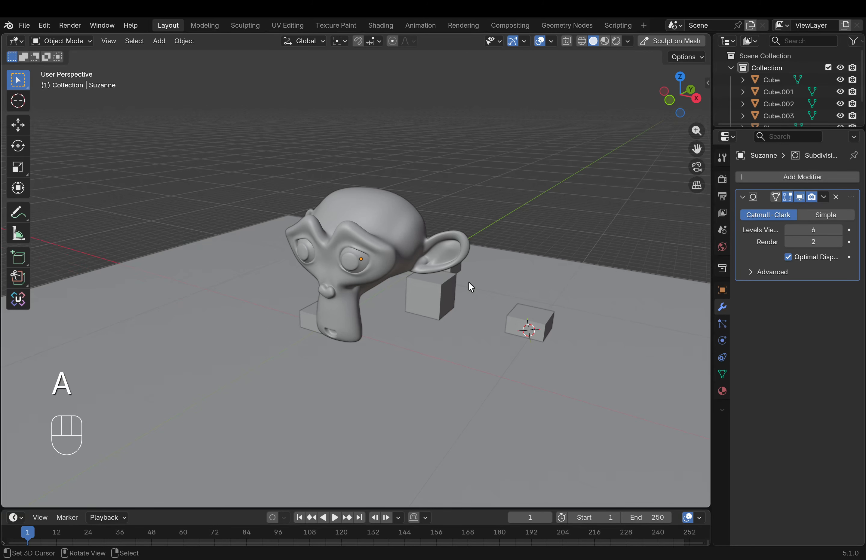
# Select the monkey and rotate it about -41° around the global X axis.
pyautogui.moveTo(470, 286); pyautogui.dragTo(428, 285, button='middle')
pyautogui.click(429, 284)
pyautogui.press('r')
pyautogui.press('x')
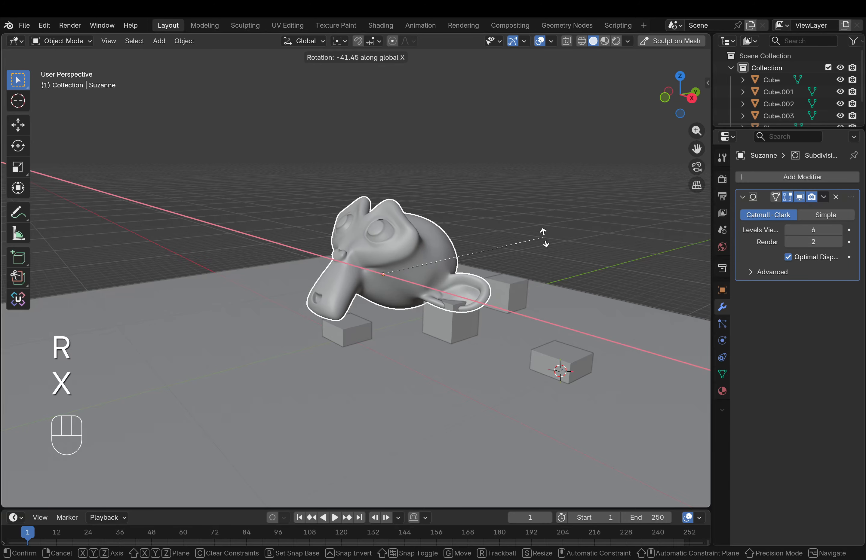
pyautogui.click(545, 240)
# Raise the monkey along the global Z axis so it floats clear above the cubes.
pyautogui.moveTo(550, 255); pyautogui.dragTo(424, 260, button='middle')
pyautogui.scroll(4, 425, 259)
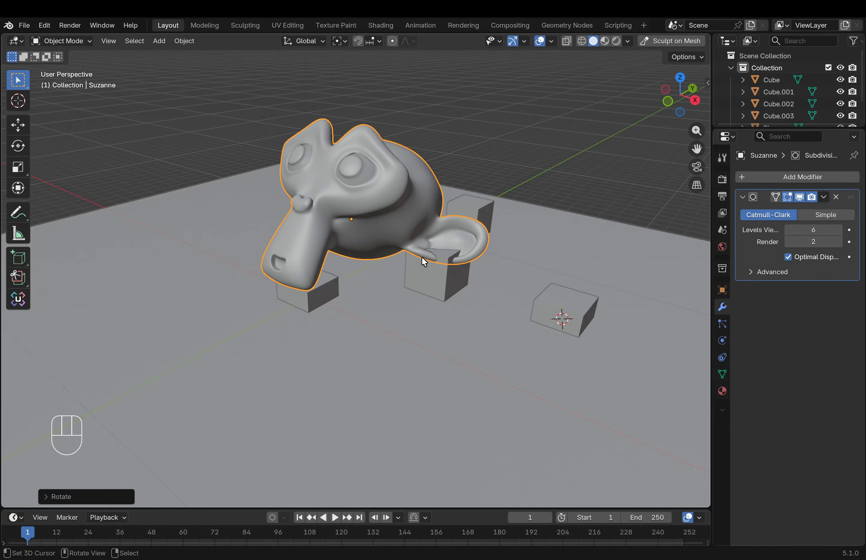
pyautogui.scroll(-4, 358, 220)
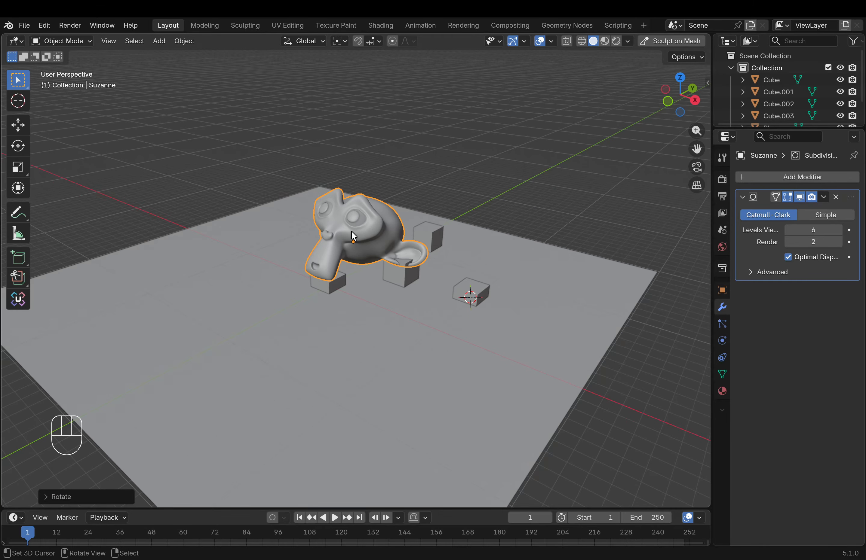
pyautogui.press('g')
pyautogui.press('z')
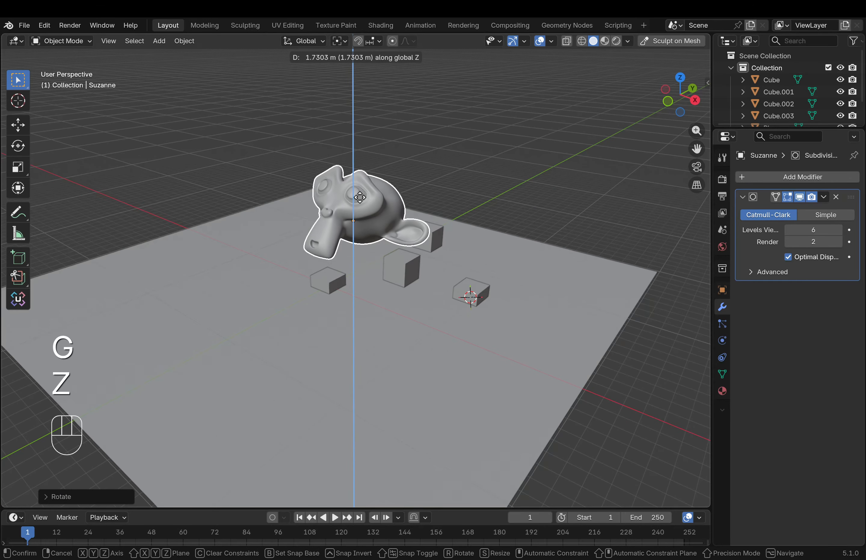
pyautogui.click(375, 177)
# Reposition the 3D cursor on the open area of the plane in front of the cubes.
pyautogui.scroll(-2, 375, 176)
pyautogui.scroll(5, 346, 221)
pyautogui.keyDown('shift'); pyautogui.moveTo(372, 175); pyautogui.dragTo(374, 277, button='middle'); pyautogui.keyUp('shift')
pyautogui.scroll(-3, 373, 274)
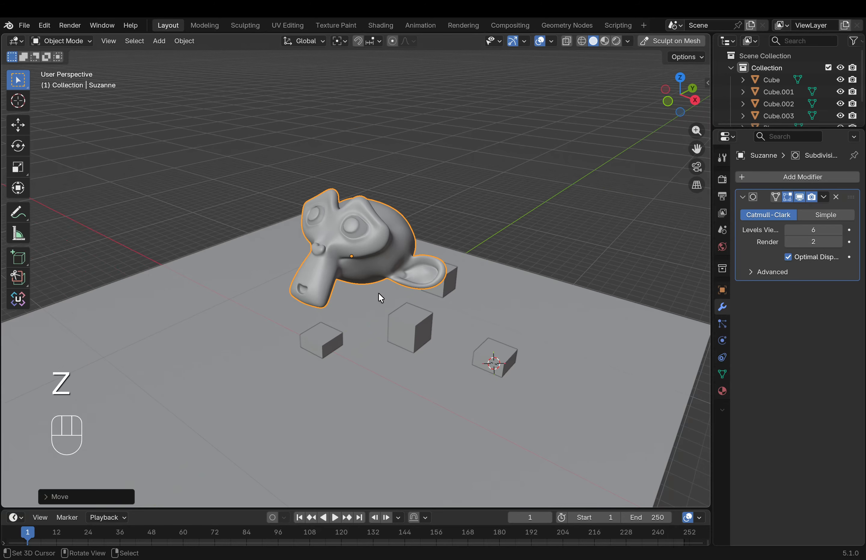
pyautogui.keyDown('shift'); pyautogui.moveTo(431, 348); pyautogui.dragTo(426, 321, button='middle'); pyautogui.keyUp('shift')
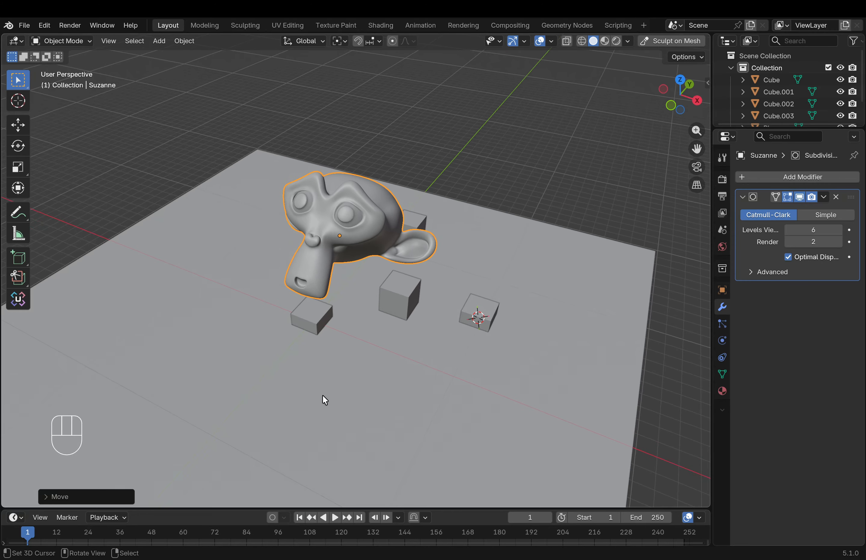
pyautogui.click(315, 365)
pyautogui.keyDown('shift'); pyautogui.moveTo(387, 367); pyautogui.dragTo(398, 314, button='middle'); pyautogui.keyUp('shift')
pyautogui.scroll(1, 398, 315)
pyautogui.click(401, 316)
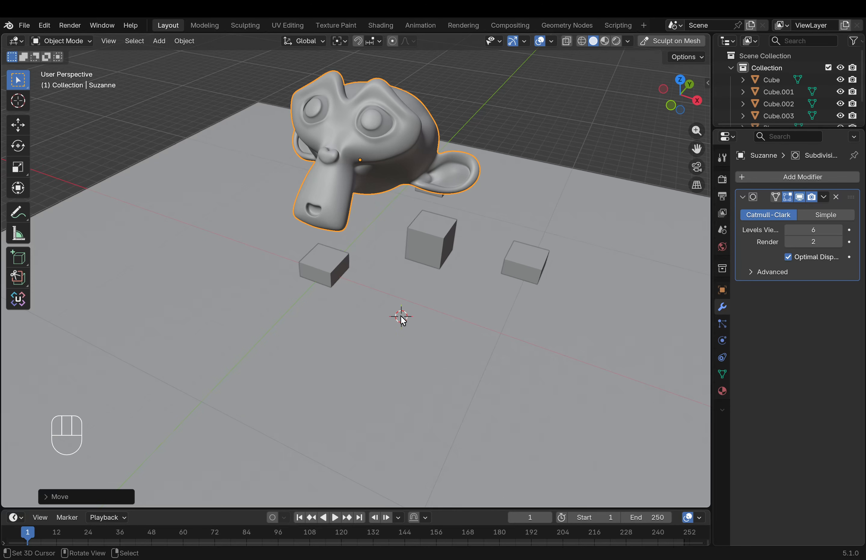